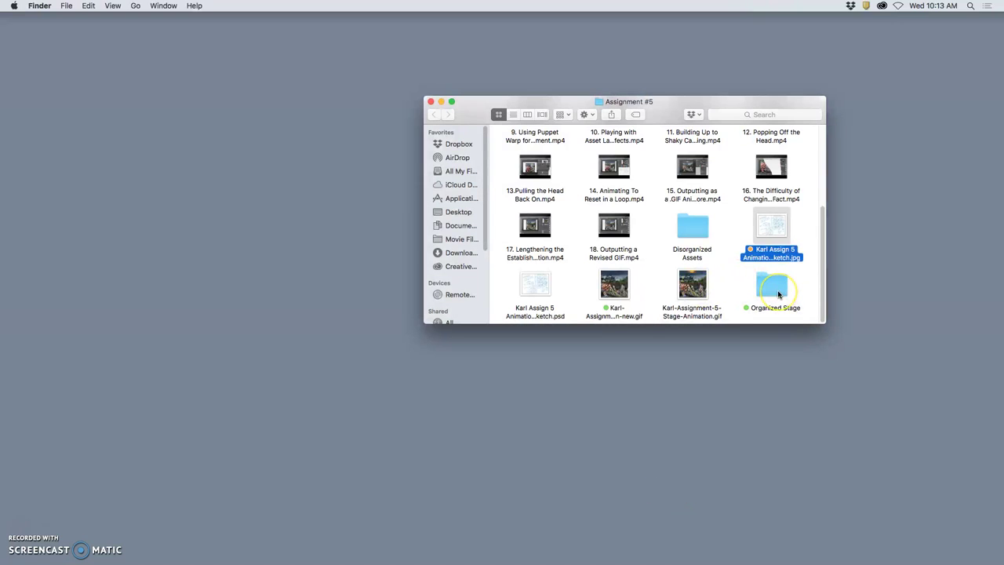
Open 'Karl Assignment 5 Stage Animation.psd' from the Organized Stage folder in Photoshop.
{"action": "left_click", "coordinate": [739, 285]}
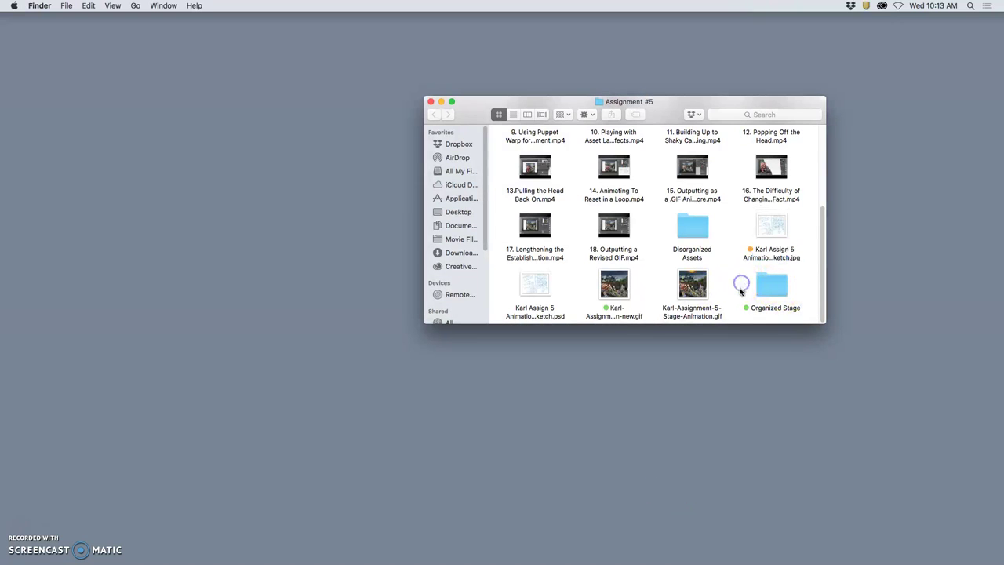
{"action": "left_click", "coordinate": [735, 280]}
{"action": "left_click", "coordinate": [740, 280]}
{"action": "left_click", "coordinate": [734, 287]}
{"action": "double_click", "coordinate": [769, 286]}
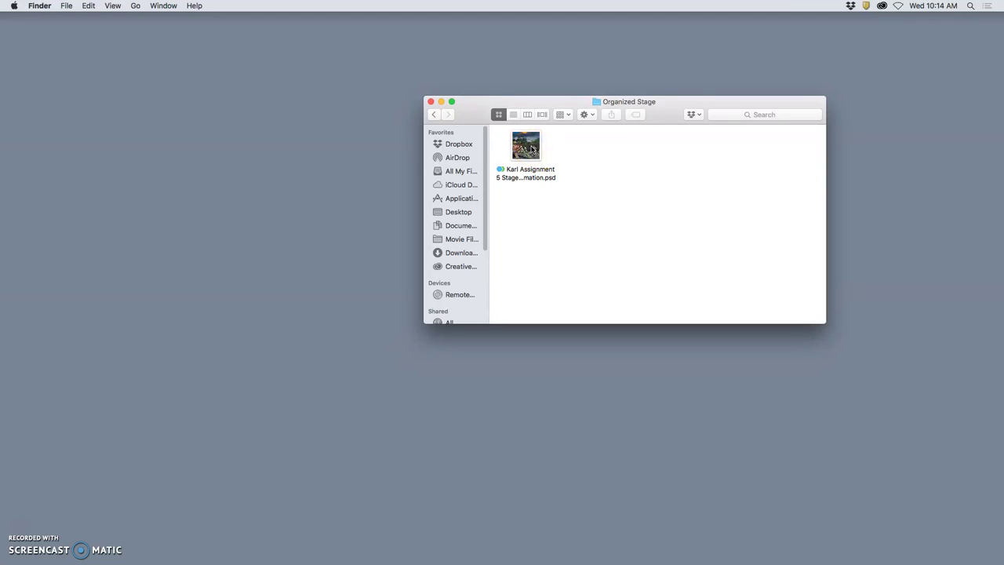
{"action": "double_click", "coordinate": [531, 148]}
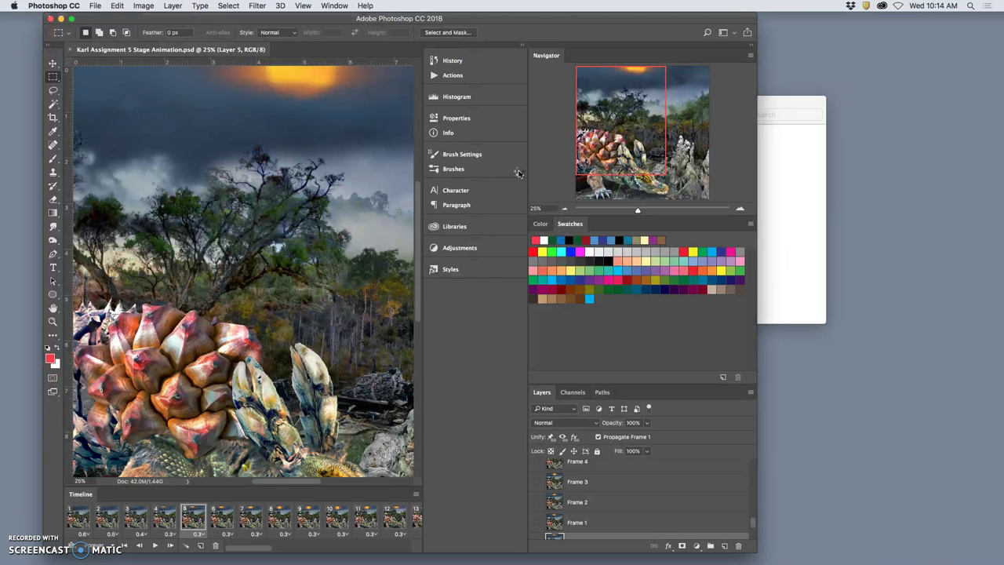
Collapse the side panel dock to icons and zoom out so the whole canvas fits.
{"action": "left_click_drag", "start_coordinate": [422, 180], "coordinate": [650, 179]}
{"action": "left_click", "coordinate": [550, 336]}
{"action": "key", "text": "super+minus"}
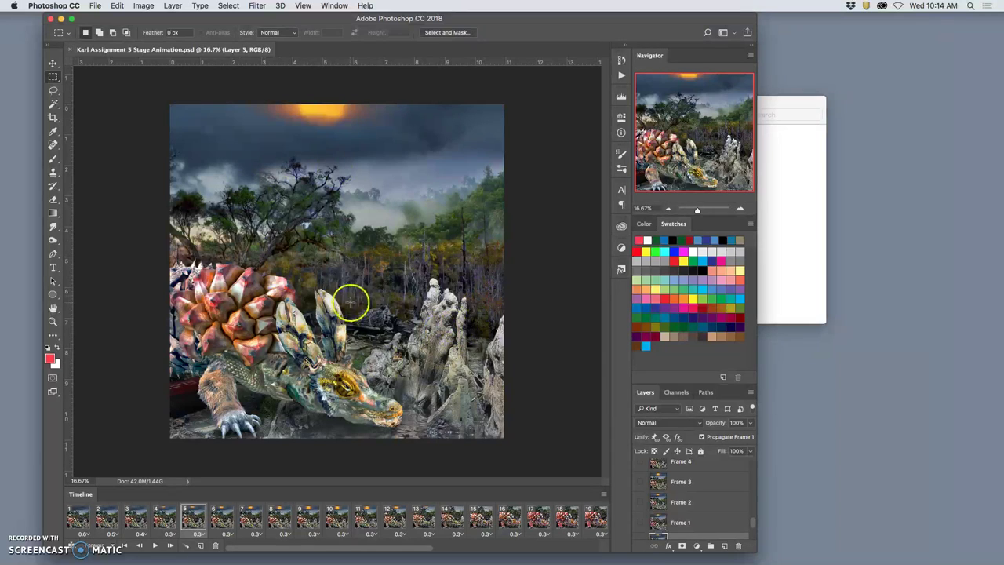
Check the image size without changes, then play the frame animation and stop at frame 15.
{"action": "left_click", "coordinate": [143, 5]}
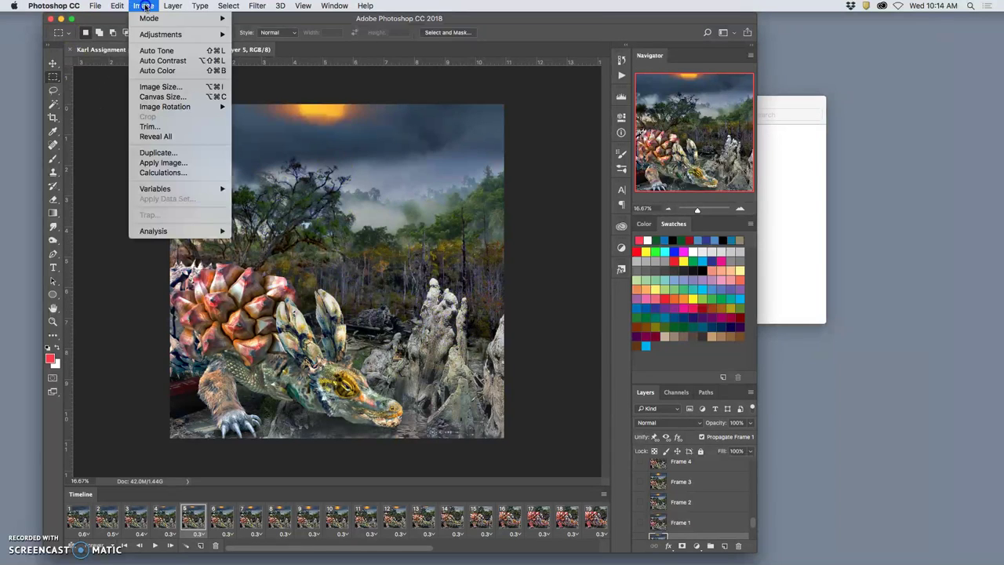
{"action": "left_click", "coordinate": [160, 86]}
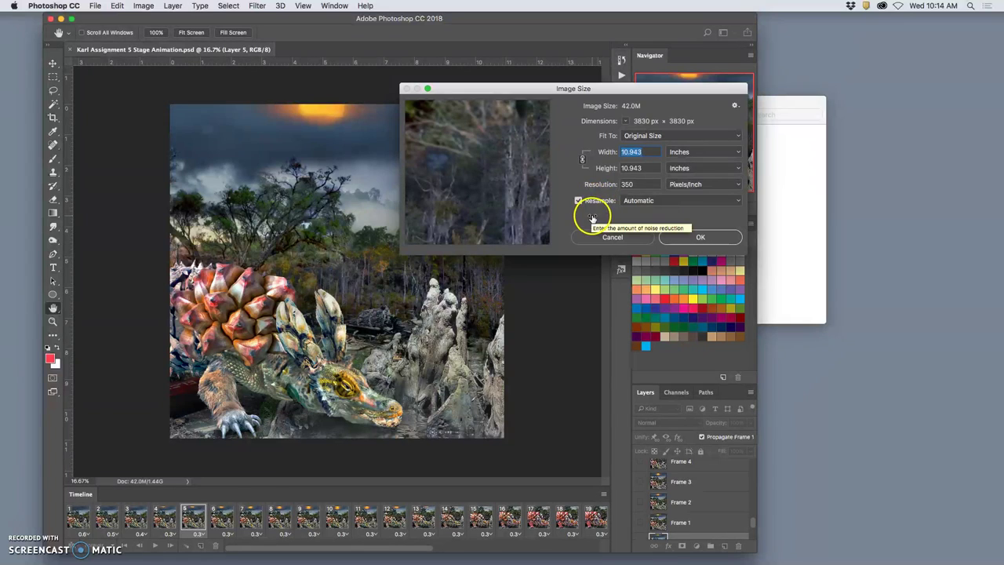
{"action": "left_click", "coordinate": [736, 237]}
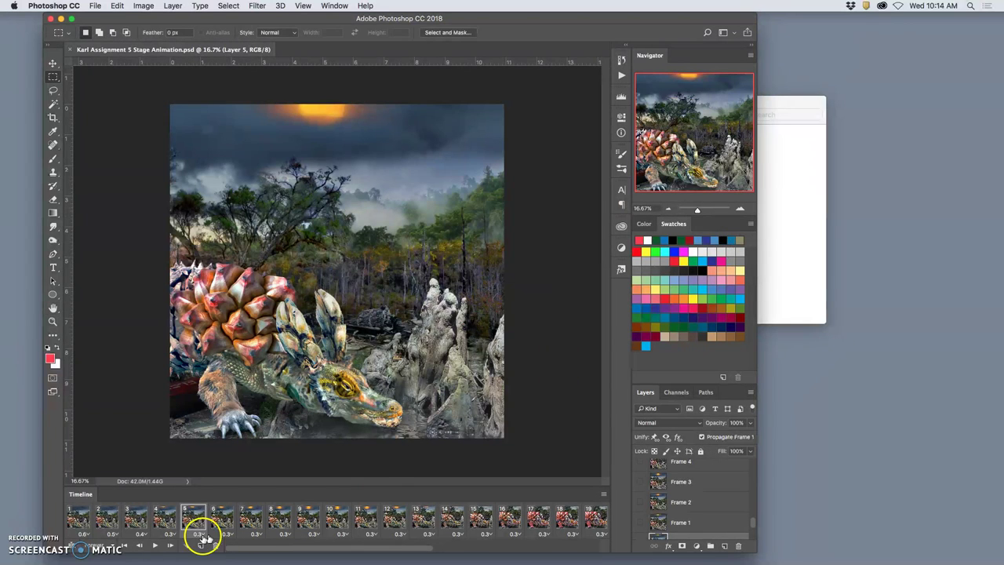
{"action": "left_click", "coordinate": [156, 544]}
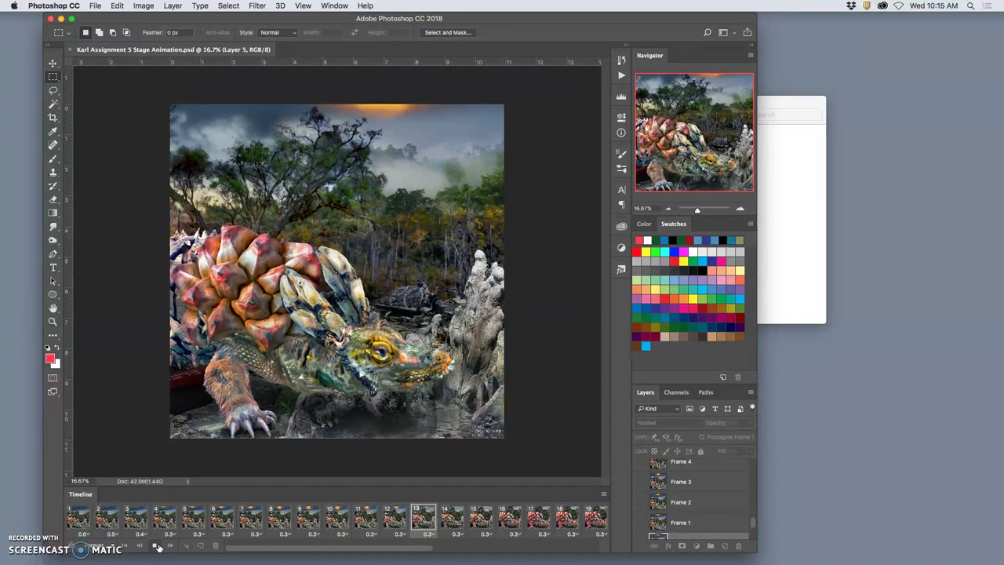
{"action": "left_click", "coordinate": [159, 546]}
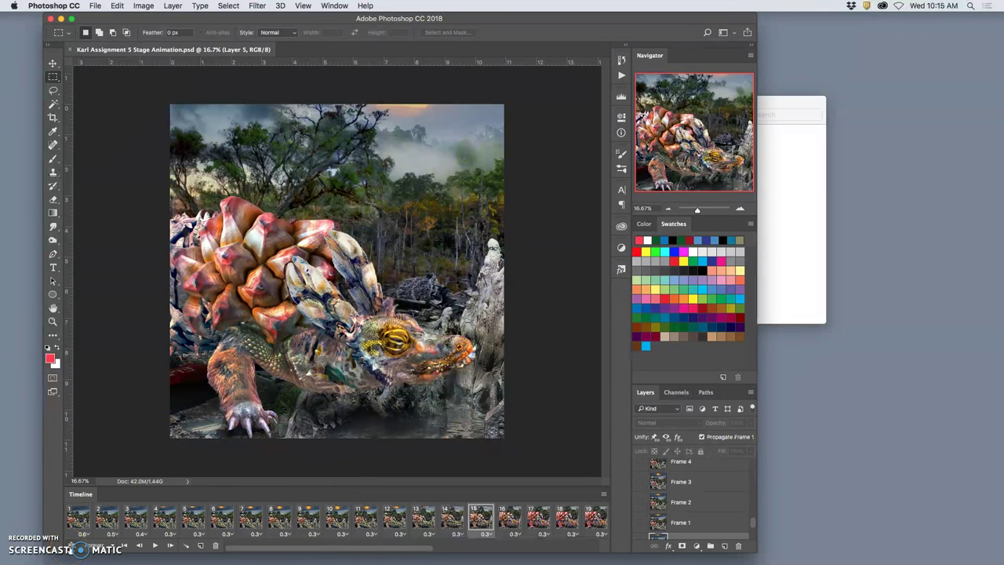
Convert to a video timeline, cancel converting back, and bring up the Timeline panel options.
{"action": "left_click", "coordinate": [72, 544]}
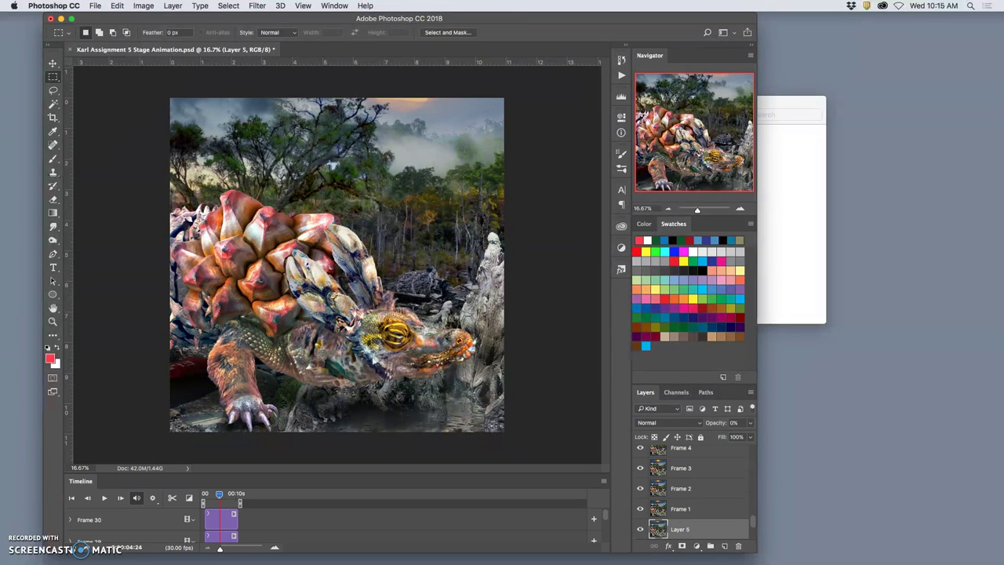
{"action": "left_click", "coordinate": [72, 544]}
{"action": "left_click", "coordinate": [521, 218]}
{"action": "left_click", "coordinate": [604, 482]}
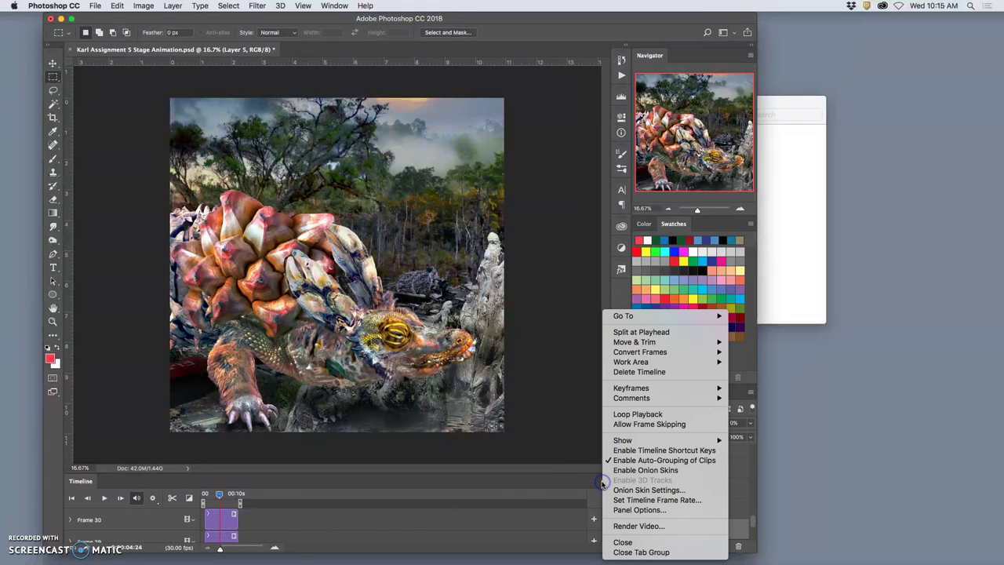
Open Render Video settings and set the destination folder to Desktop.
{"action": "left_click", "coordinate": [640, 527]}
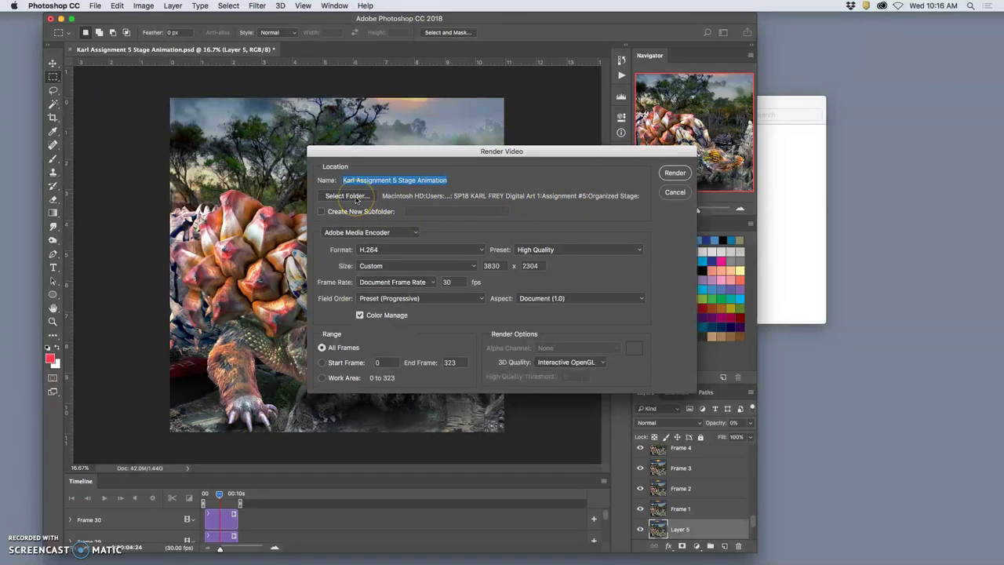
{"action": "left_click", "coordinate": [356, 198]}
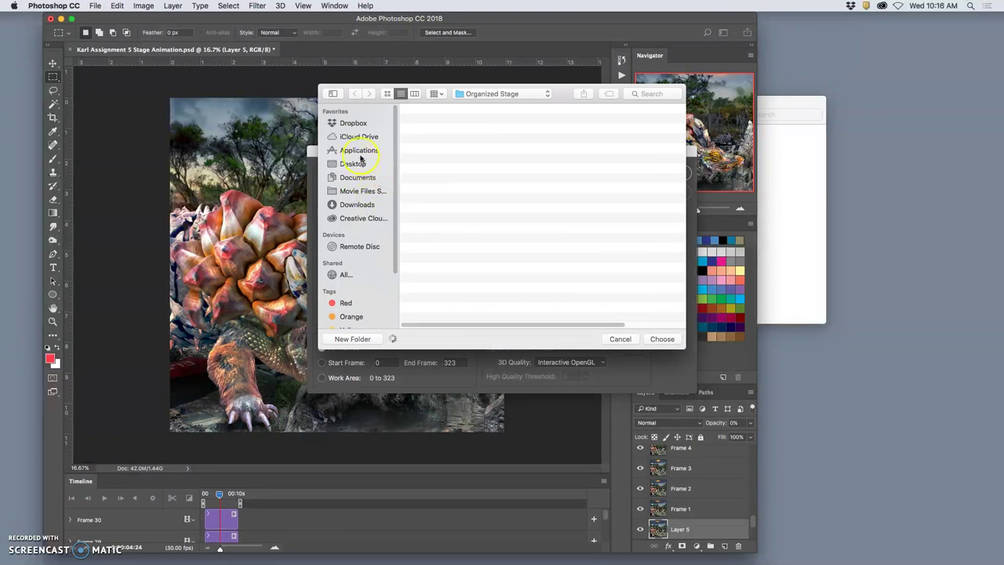
{"action": "left_click", "coordinate": [357, 163]}
{"action": "left_click", "coordinate": [665, 338]}
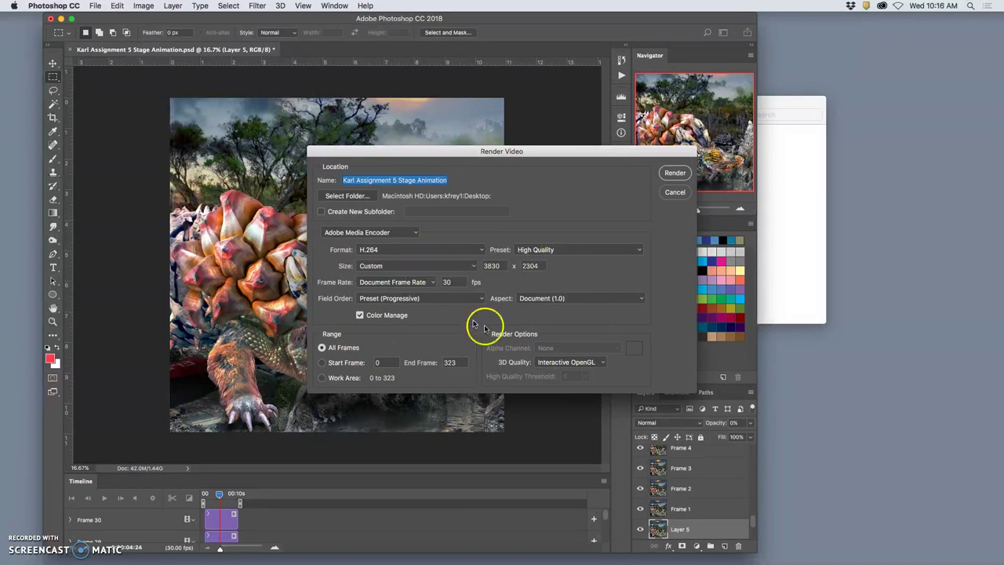
Attempt the render and dismiss the alert that the dimensions are too large.
{"action": "left_click", "coordinate": [677, 175]}
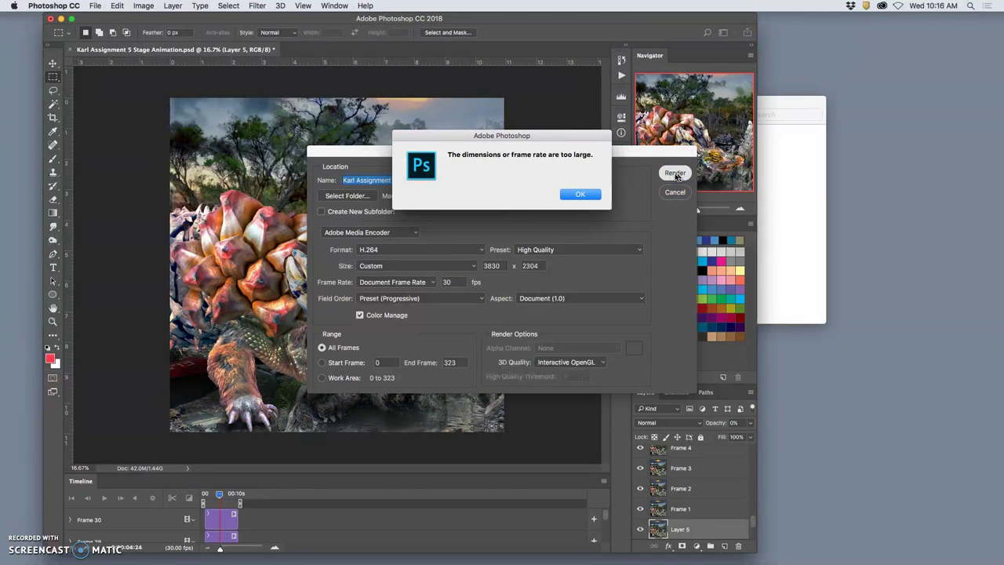
{"action": "left_click", "coordinate": [593, 192]}
{"action": "left_click", "coordinate": [588, 196]}
Cancel the render and resize the image to 8 inches wide at 300 pixels/inch (2400 px).
{"action": "left_click", "coordinate": [596, 257]}
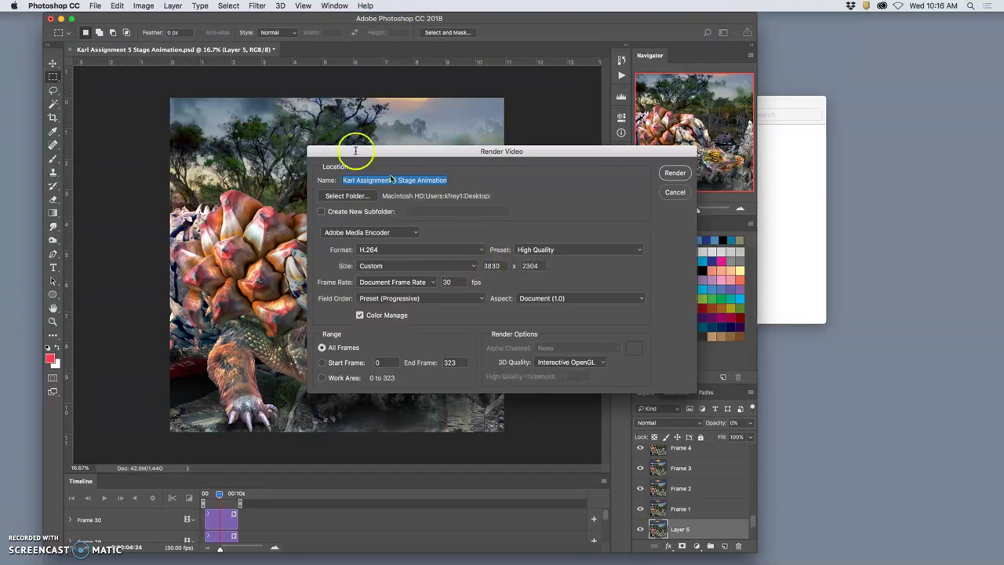
{"action": "left_click", "coordinate": [672, 194]}
{"action": "left_click", "coordinate": [146, 7]}
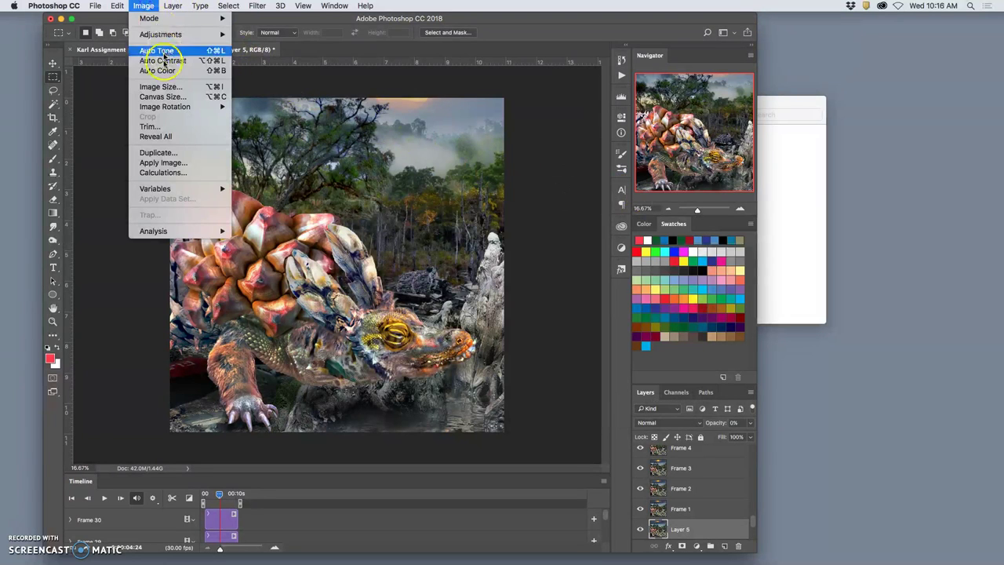
{"action": "left_click", "coordinate": [161, 86]}
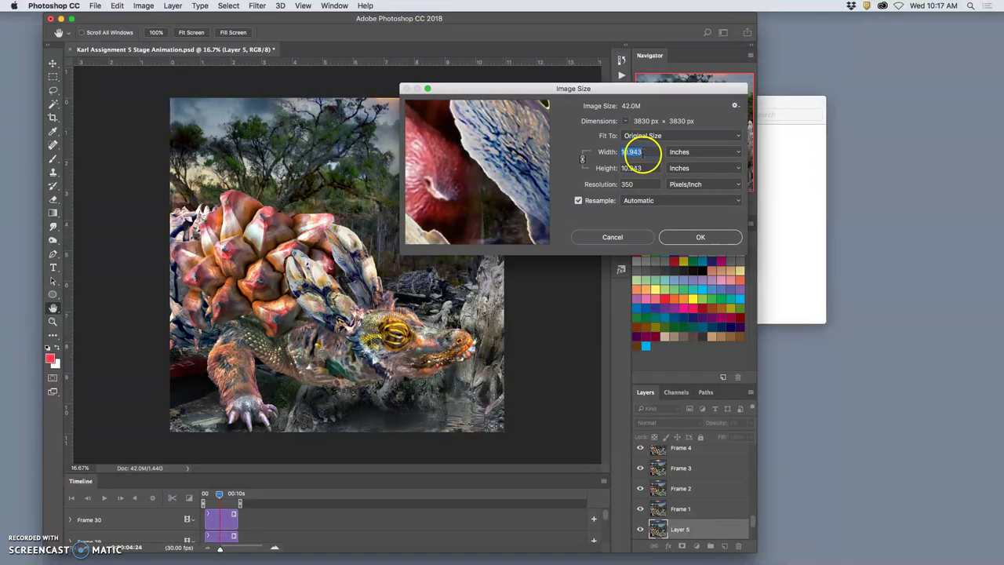
{"action": "left_click", "coordinate": [627, 151]}
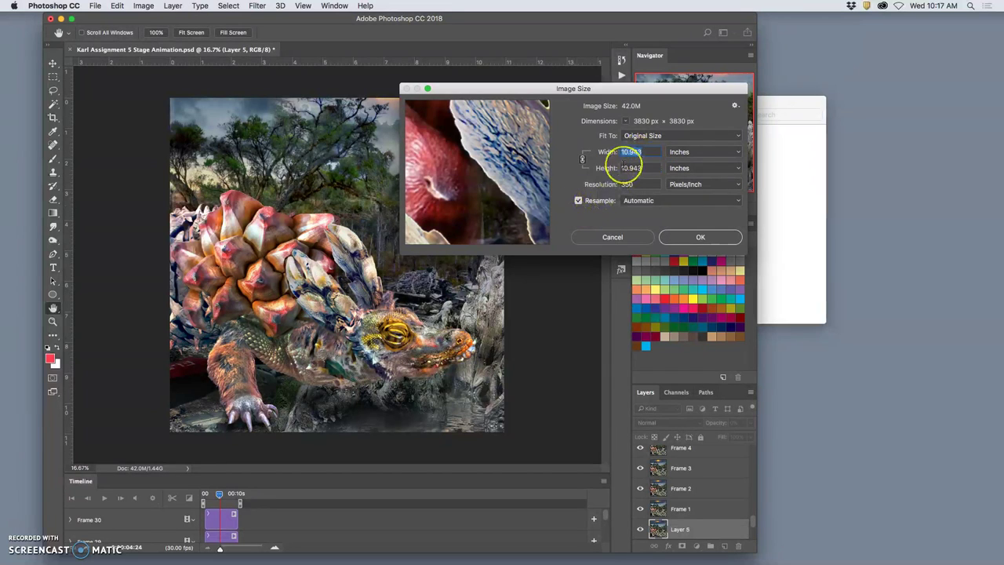
{"action": "type", "text": "8"}
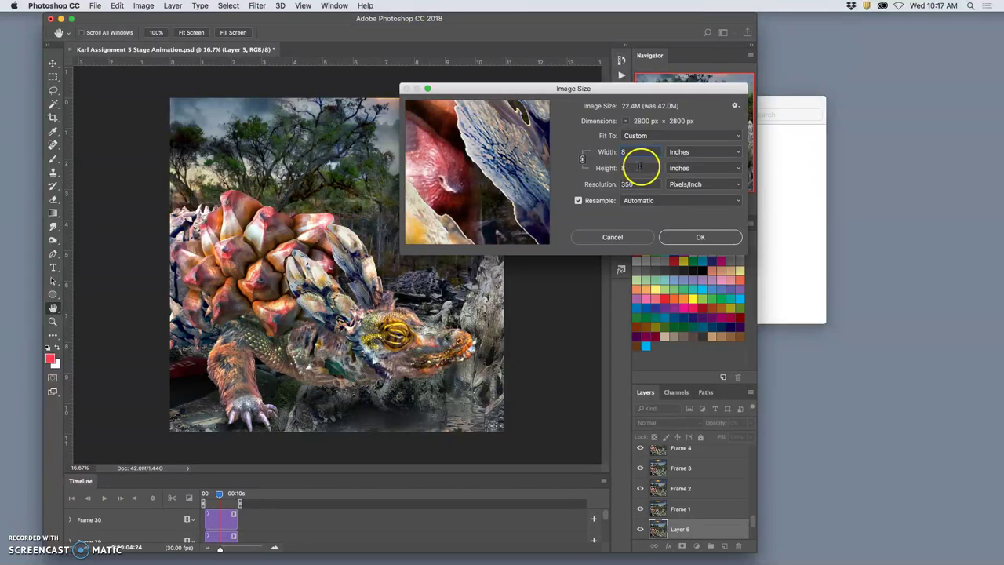
{"action": "left_click_drag", "start_coordinate": [634, 185], "coordinate": [616, 183]}
{"action": "type", "text": "300"}
{"action": "left_click", "coordinate": [634, 186]}
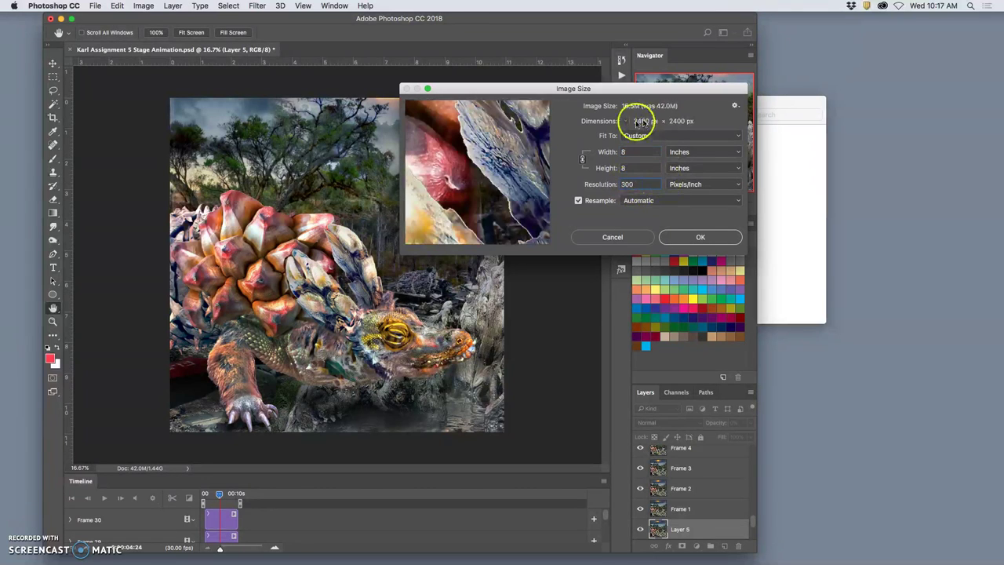
{"action": "left_click", "coordinate": [700, 237]}
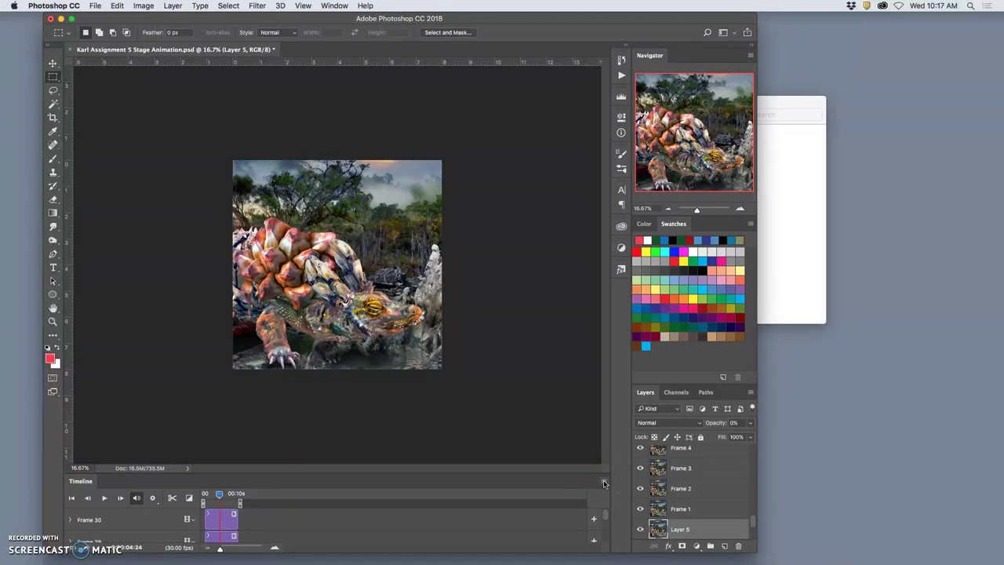
Reopen Render Video, set the height to 2400, and dismiss the out-of-range size warning.
{"action": "left_click", "coordinate": [605, 483]}
{"action": "mouse_move", "coordinate": [663, 441]}
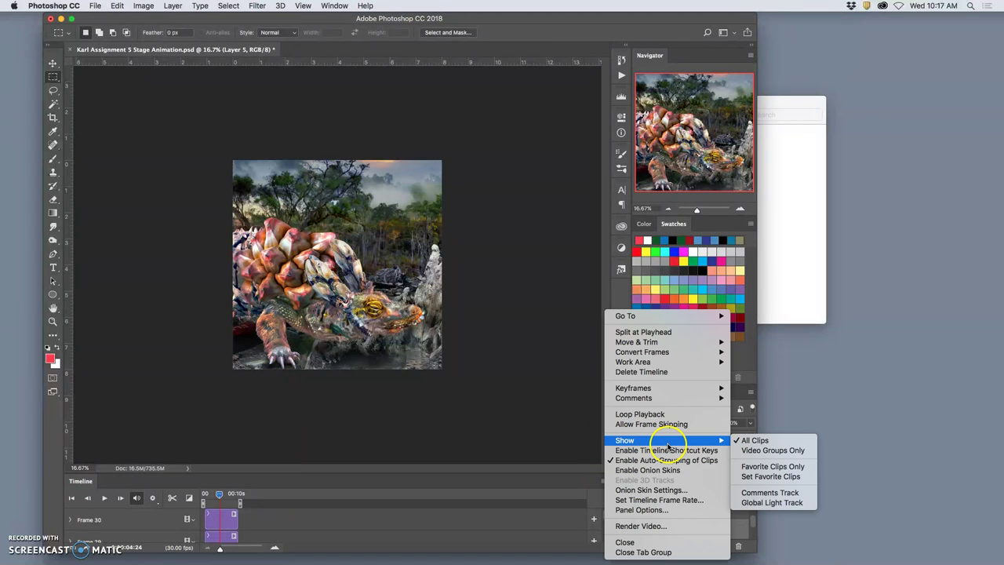
{"action": "mouse_move", "coordinate": [649, 400]}
{"action": "left_click", "coordinate": [661, 526]}
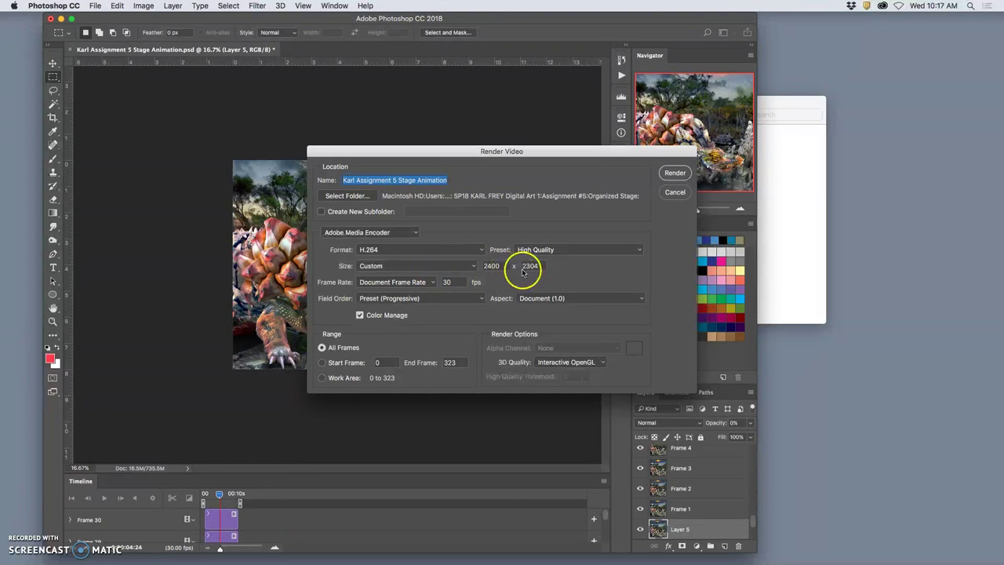
{"action": "double_click", "coordinate": [530, 266]}
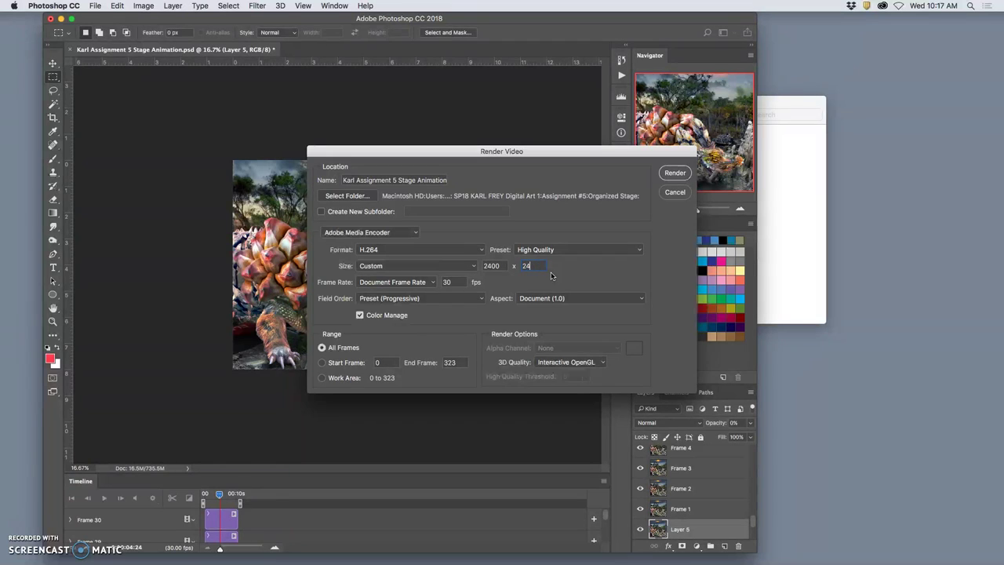
{"action": "type", "text": "2400"}
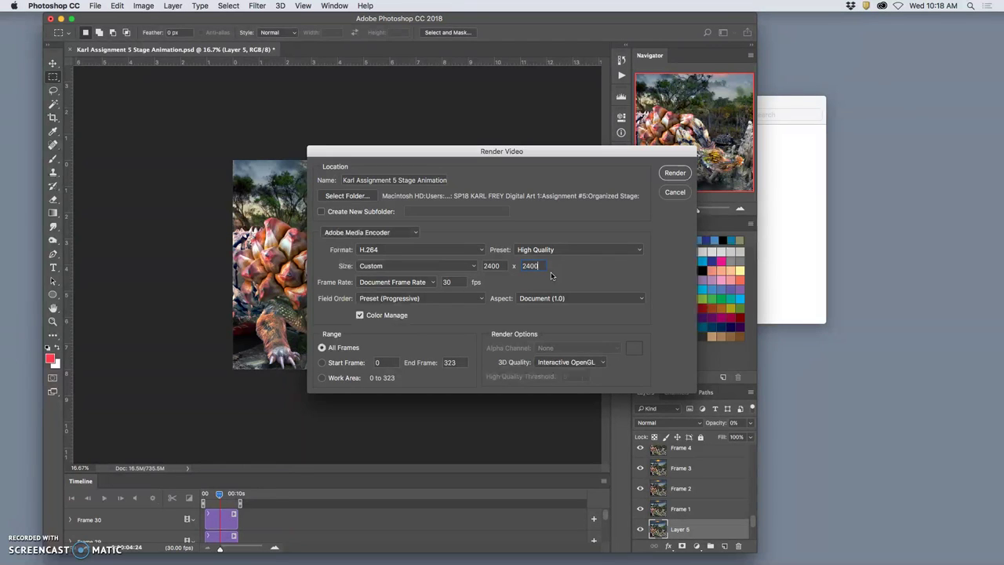
{"action": "left_click", "coordinate": [441, 283]}
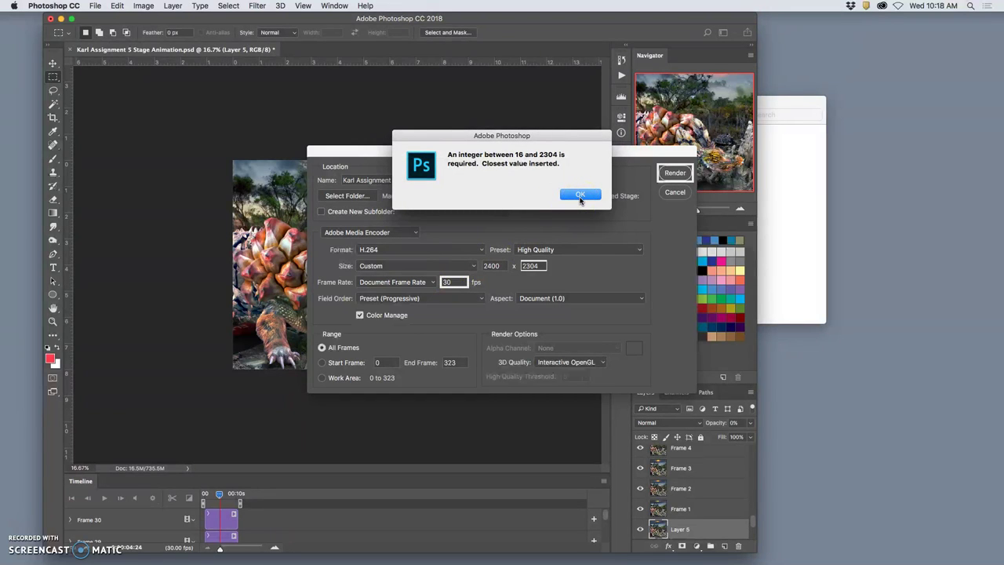
{"action": "left_click", "coordinate": [579, 196]}
Change the frame rate to 24 fps and start rendering the video.
{"action": "left_click_drag", "start_coordinate": [469, 276], "coordinate": [457, 281]}
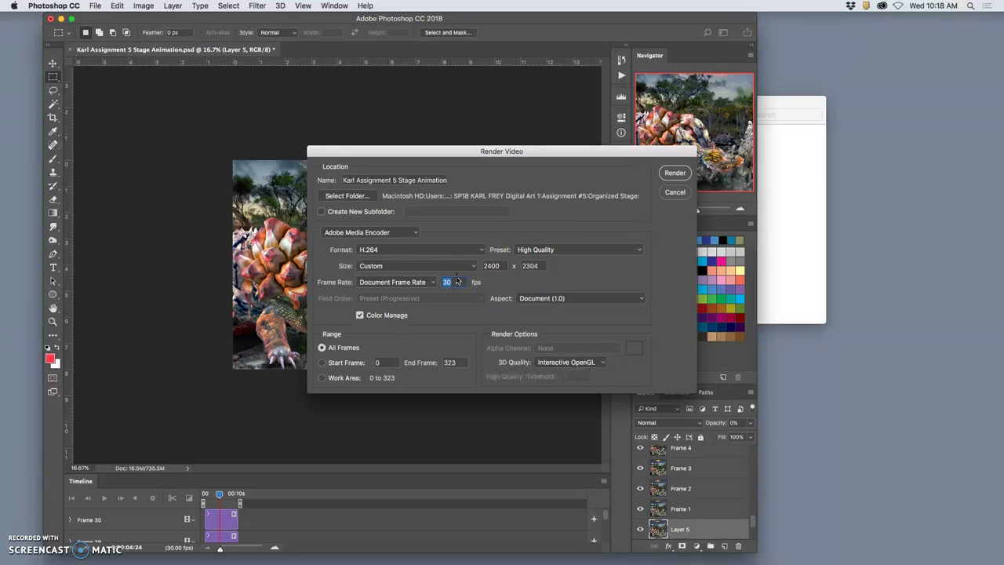
{"action": "type", "text": "24"}
{"action": "left_click", "coordinate": [675, 171]}
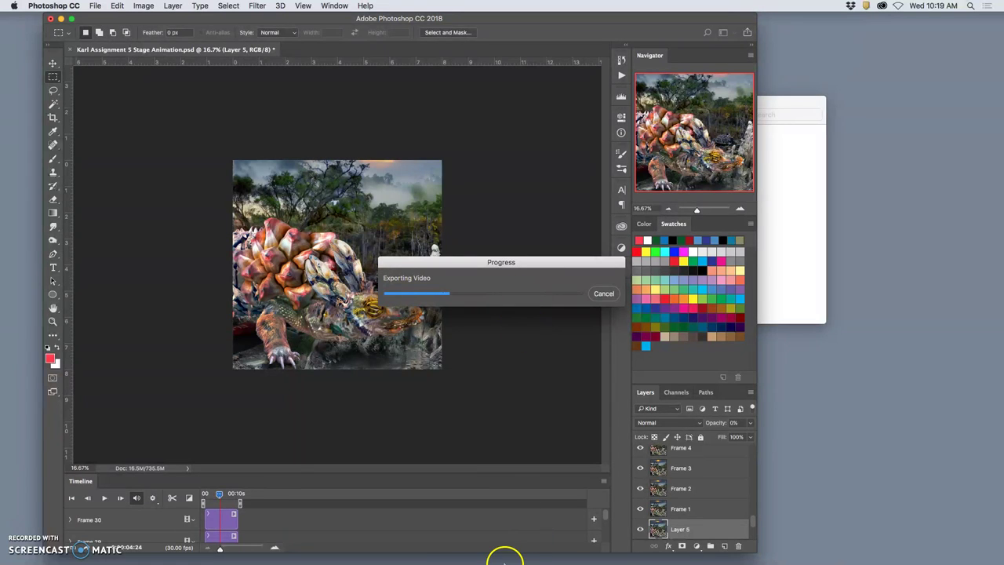
Wait while the H.264 video export advances past one third complete.
{"action": "mouse_move", "coordinate": [494, 559]}
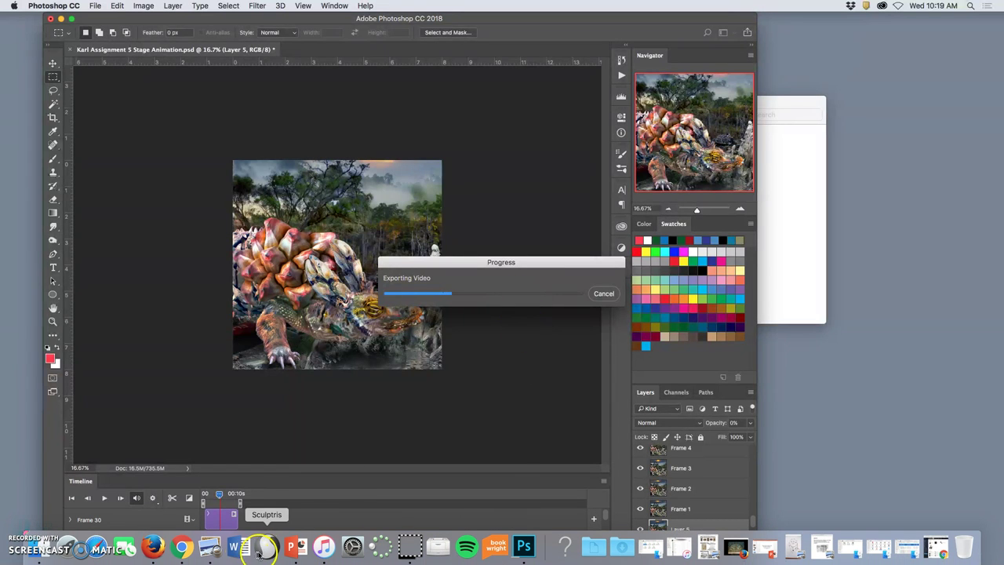
Switch to Chrome's Photobucket tab and open the fourth image in the Instructor Demonstrations album.
{"action": "left_click", "coordinate": [181, 547]}
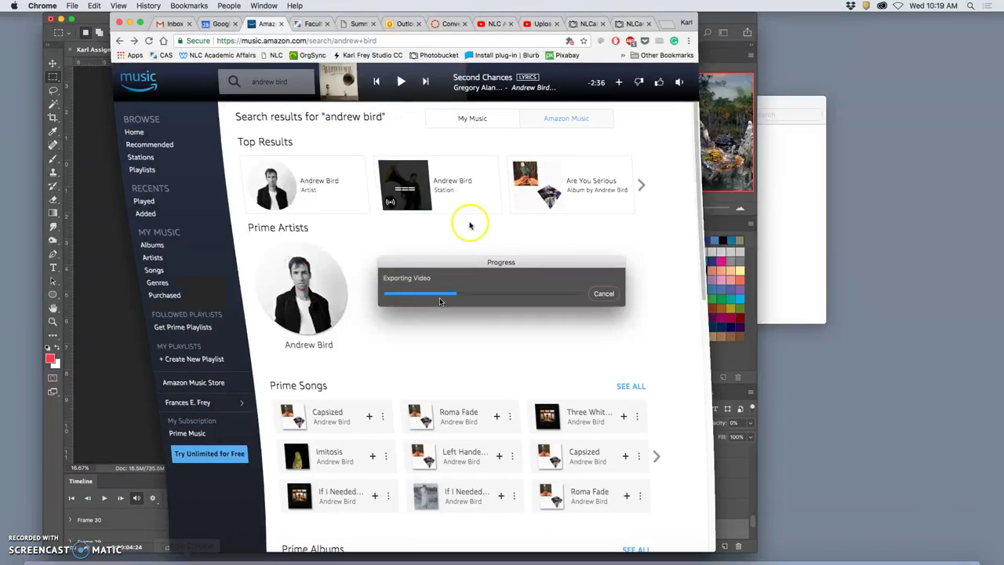
{"action": "left_click", "coordinate": [634, 24]}
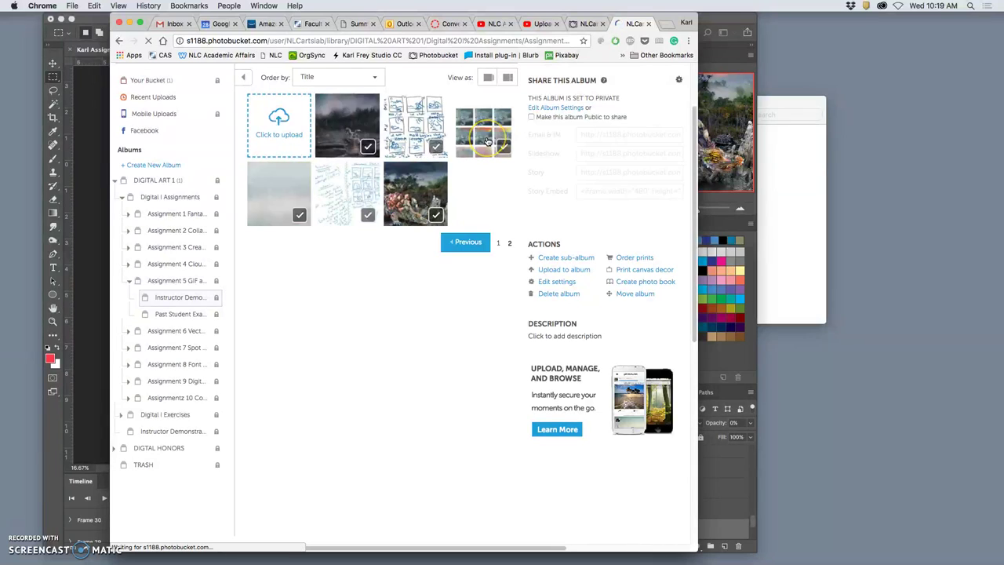
{"action": "left_click", "coordinate": [484, 141]}
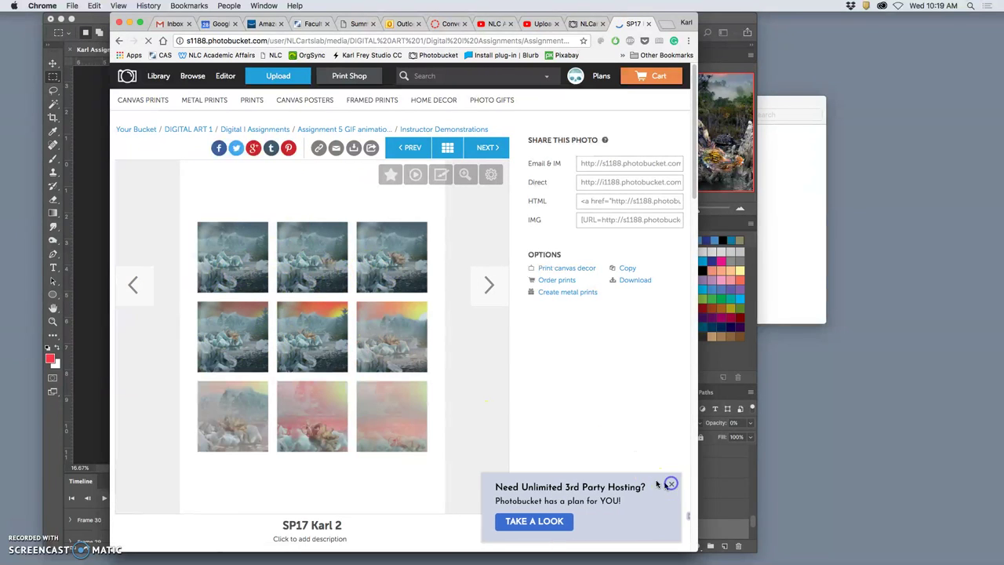
Dismiss the promo popup, browse the SP17 Karl 1–3 examples, then return to Photoshop.
{"action": "left_click", "coordinate": [668, 483]}
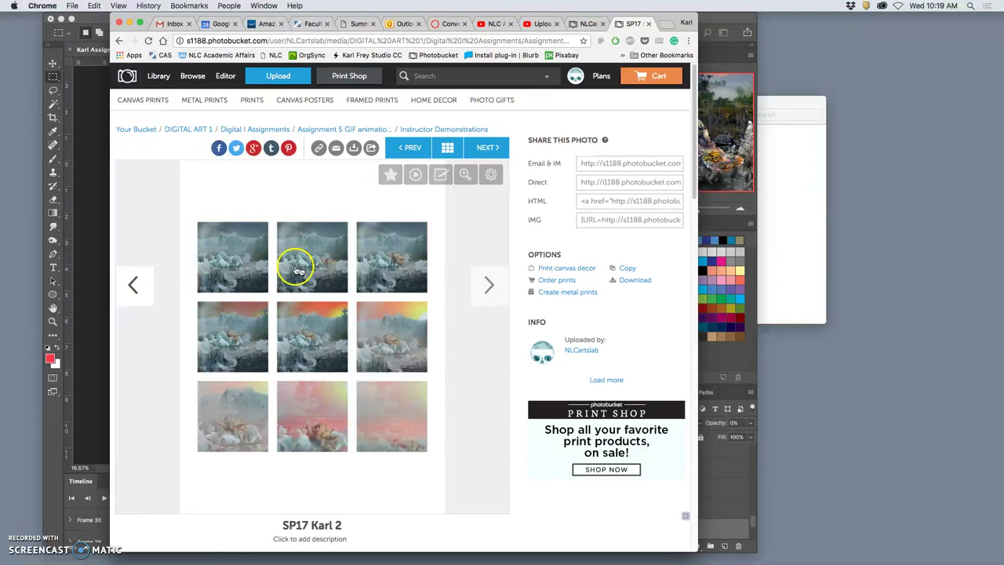
{"action": "left_click", "coordinate": [144, 290]}
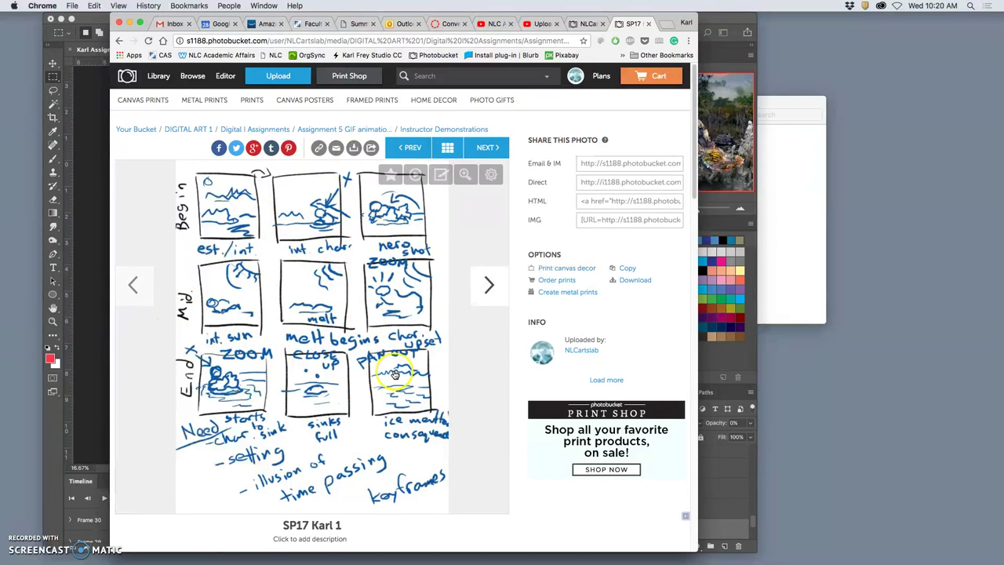
{"action": "left_click", "coordinate": [493, 285]}
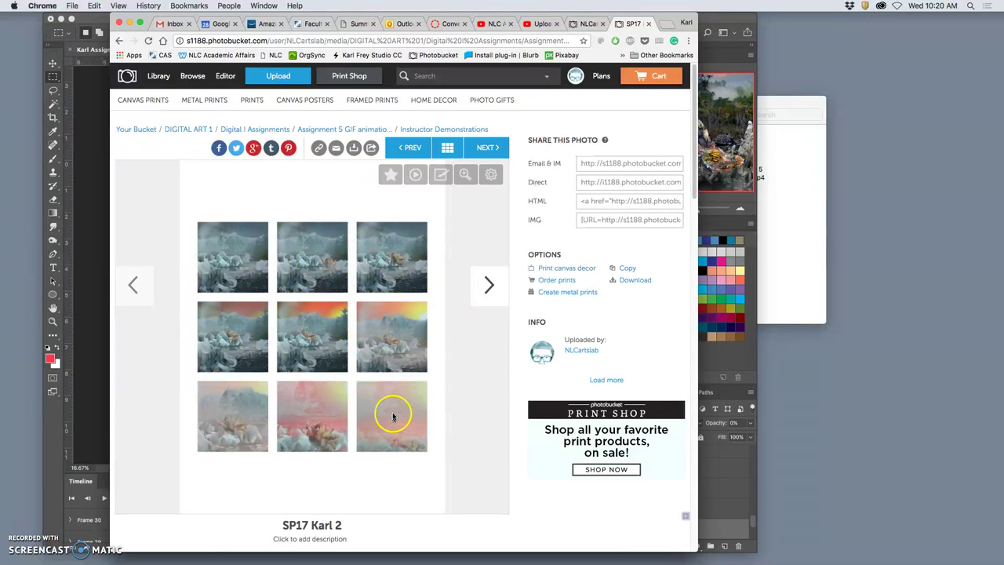
{"action": "left_click", "coordinate": [489, 289]}
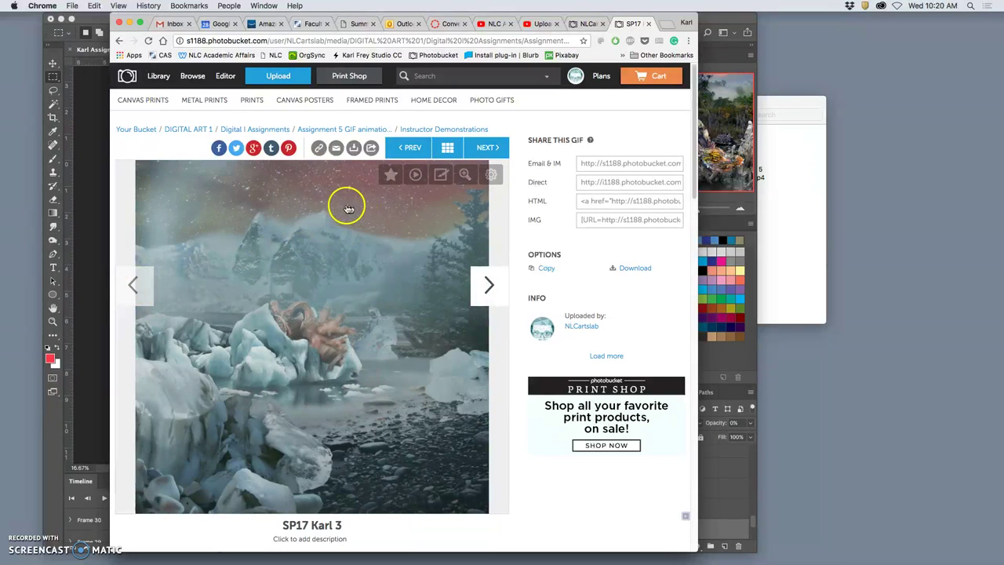
{"action": "left_click", "coordinate": [133, 285]}
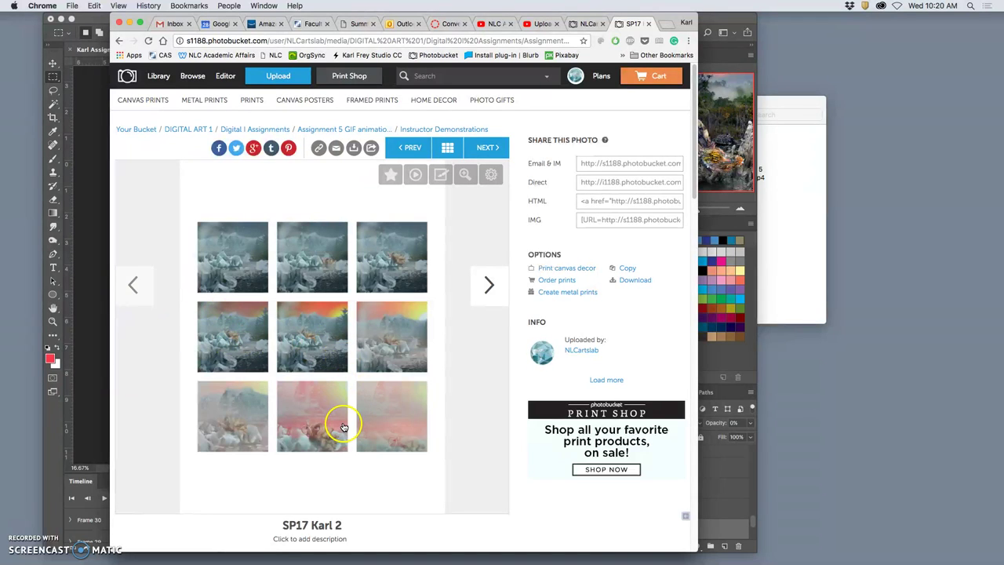
{"action": "left_click", "coordinate": [90, 295]}
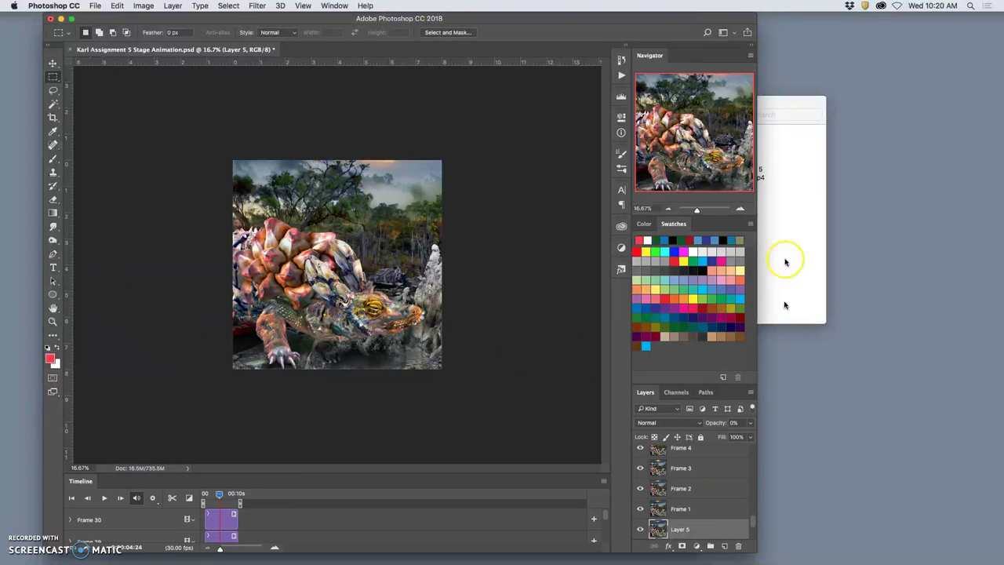
Drag the rendered mp4 next to the PSD in the Organized Stage folder.
{"action": "left_click", "coordinate": [785, 243]}
{"action": "left_click", "coordinate": [779, 241]}
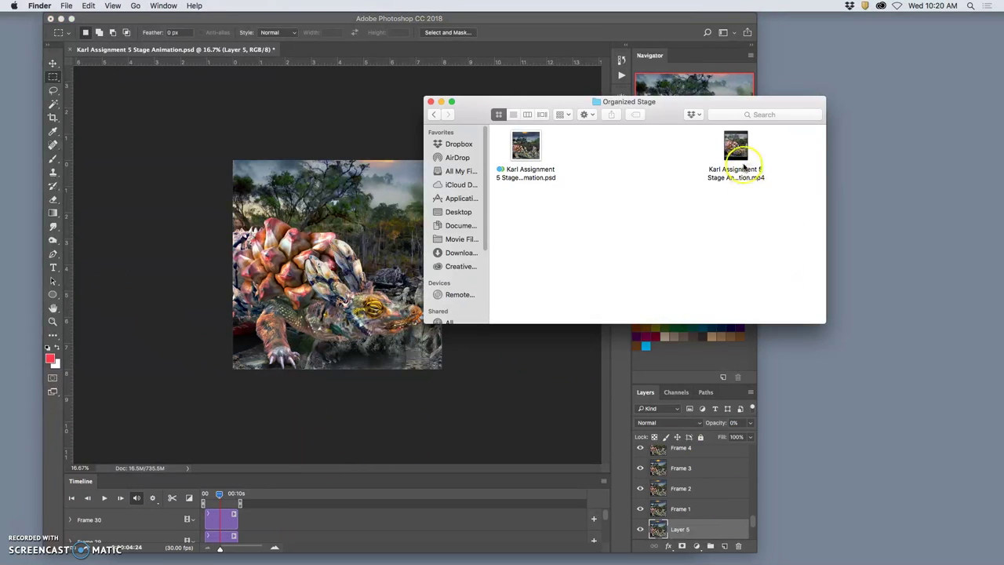
{"action": "left_click_drag", "start_coordinate": [712, 160], "coordinate": [712, 201]}
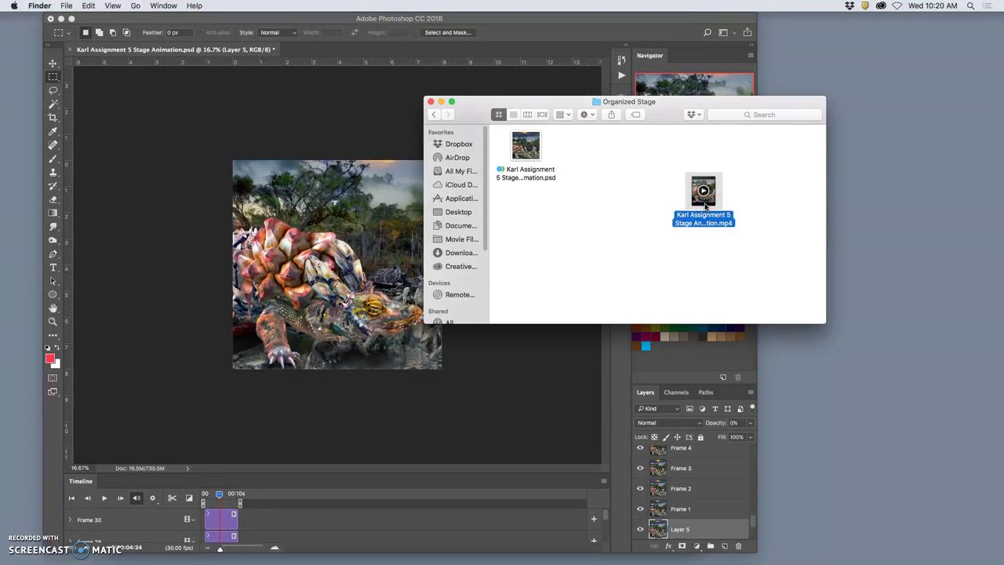
Open the rendered mp4 in QuickTime Player and move its window onto the screen.
{"action": "right_click", "coordinate": [706, 202]}
{"action": "left_click", "coordinate": [707, 202]}
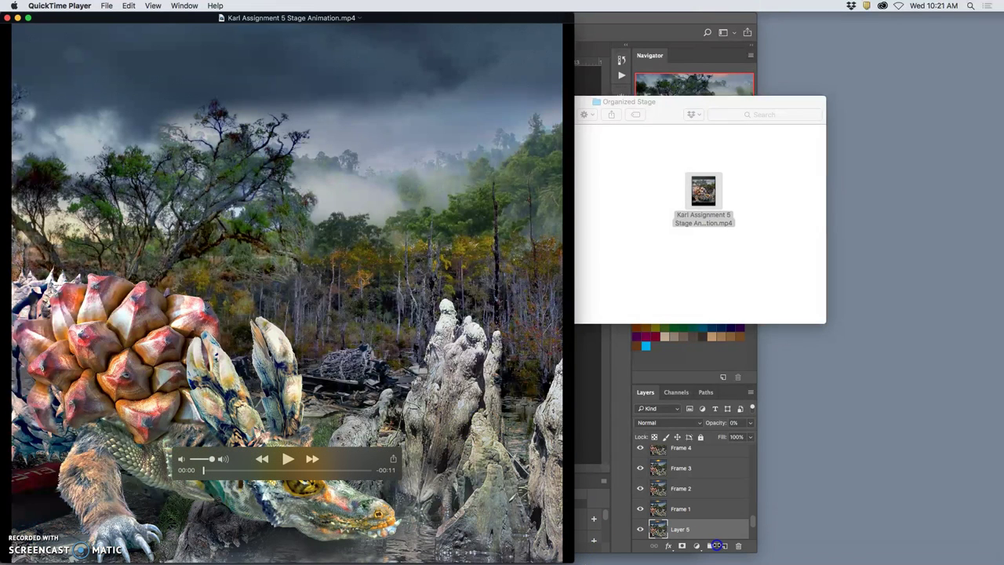
{"action": "left_click_drag", "start_coordinate": [197, 22], "coordinate": [360, 22]}
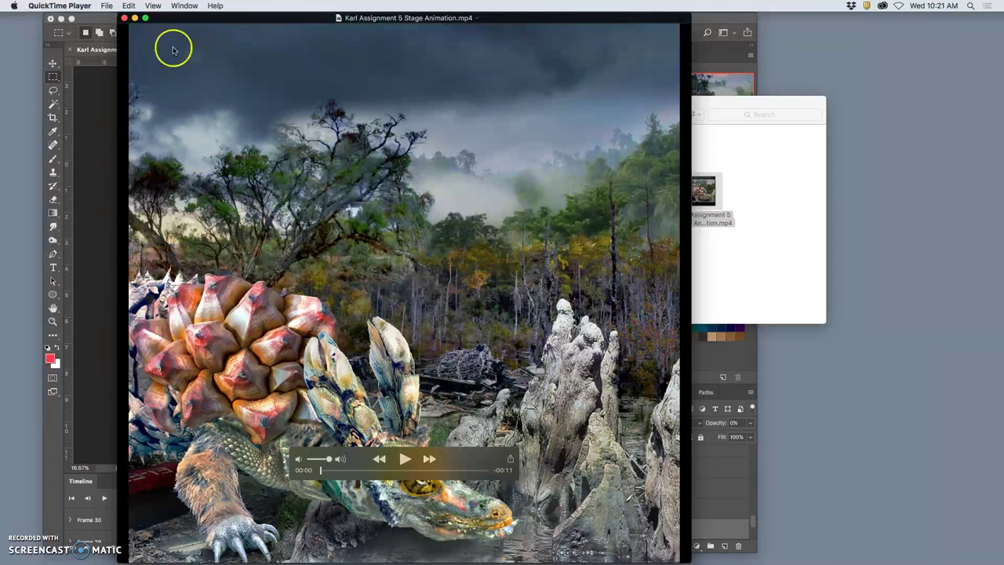
Set QuickTime playback to Loop and enter full screen.
{"action": "left_click", "coordinate": [154, 6]}
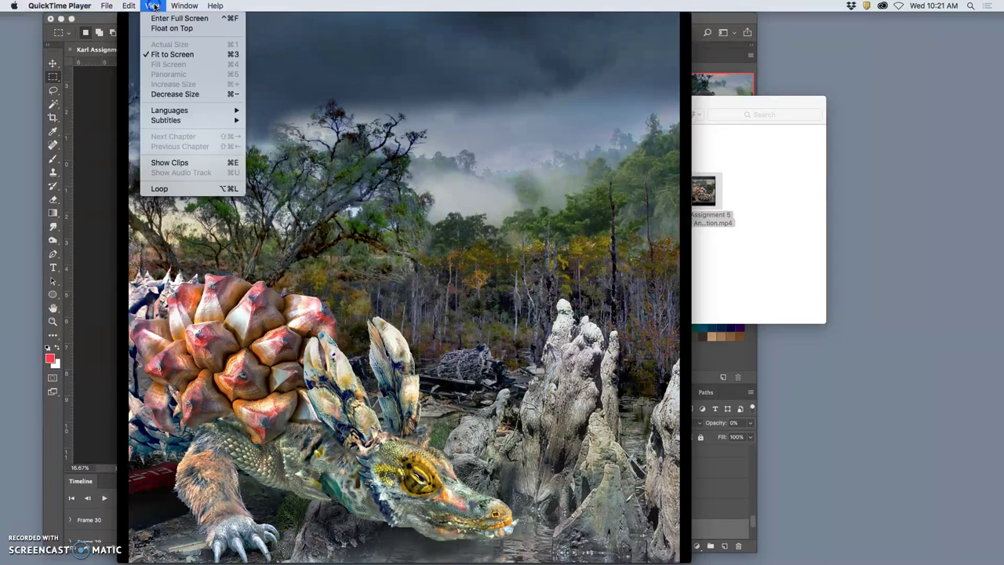
{"action": "left_click", "coordinate": [161, 189]}
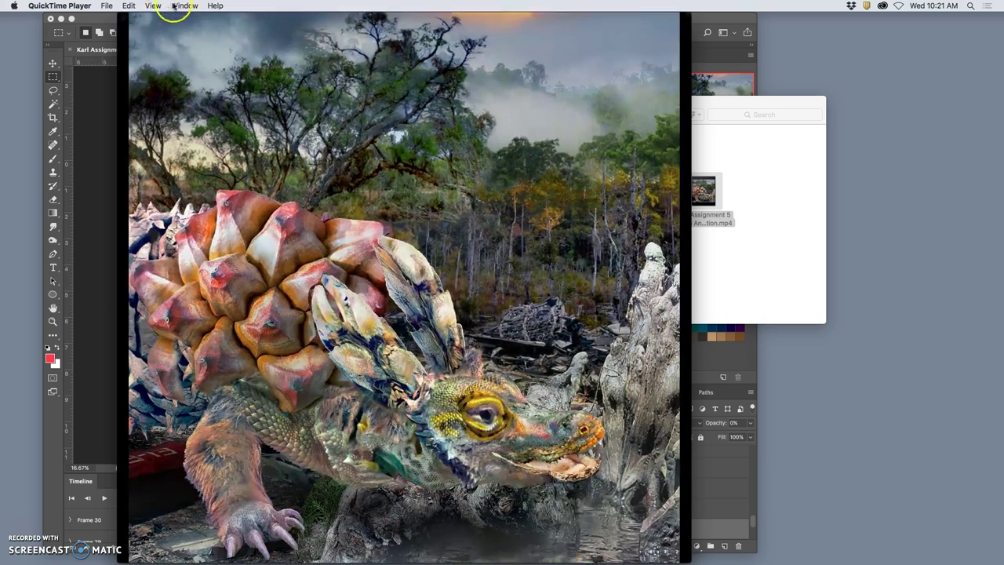
{"action": "left_click", "coordinate": [150, 5]}
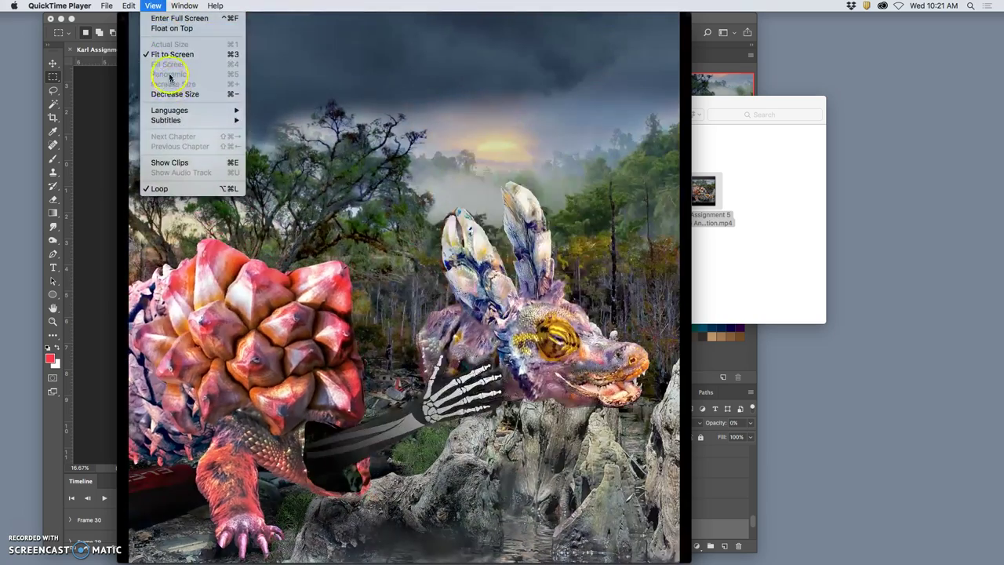
{"action": "left_click", "coordinate": [166, 19]}
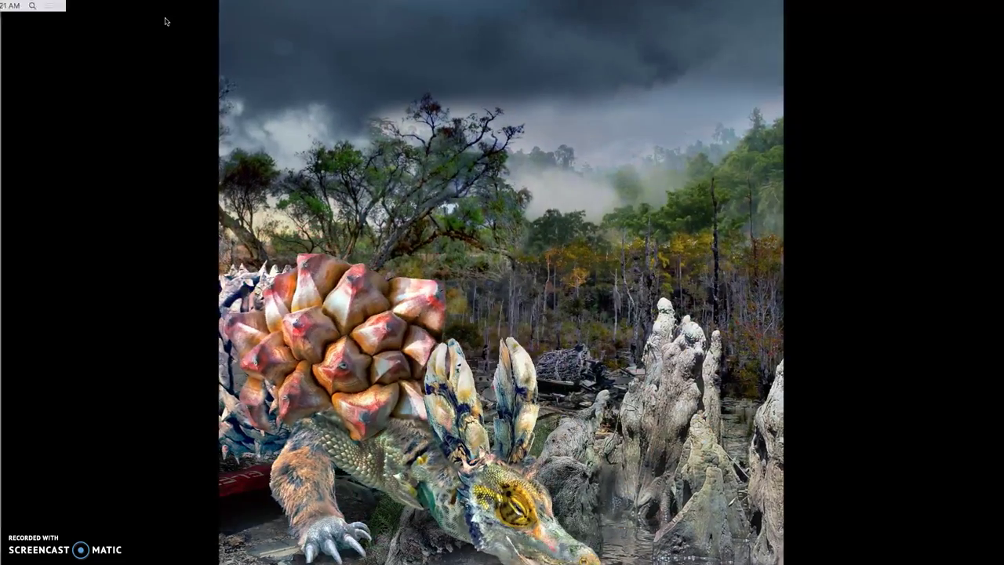
Exit full screen, close the video, and return to the Organized Stage folder.
{"action": "left_click", "coordinate": [163, 7]}
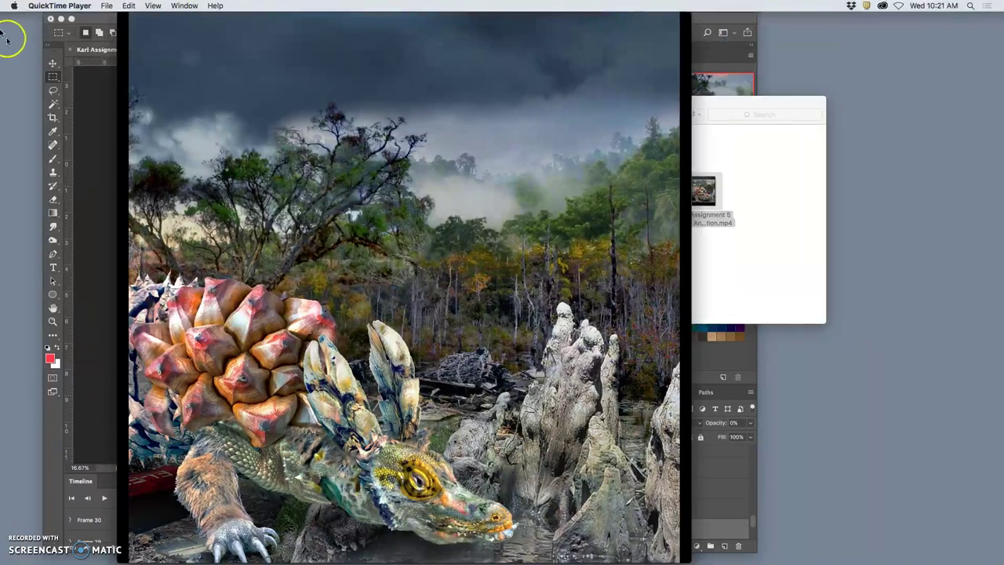
{"action": "mouse_move", "coordinate": [167, 29]}
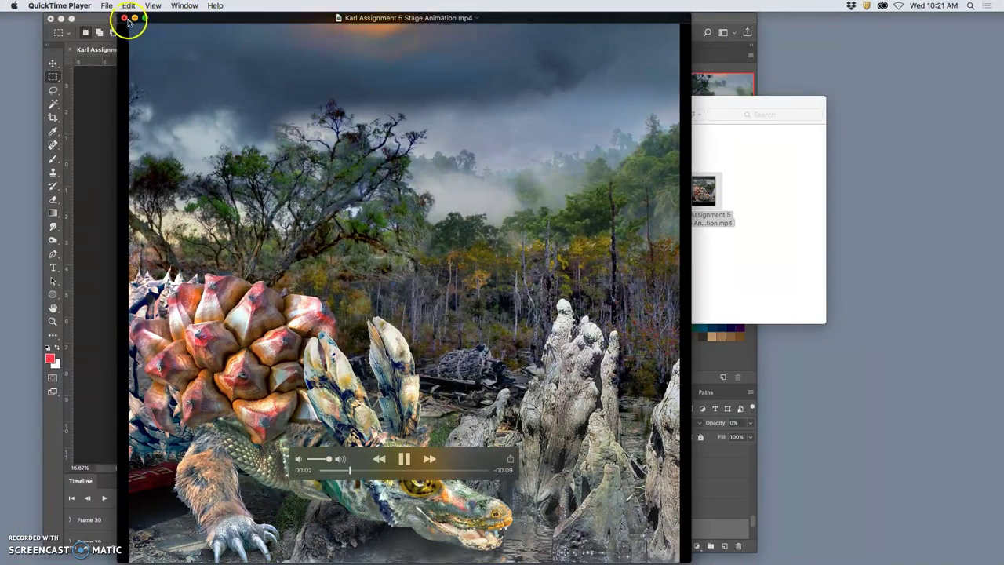
{"action": "left_click", "coordinate": [126, 17]}
{"action": "left_click", "coordinate": [568, 252]}
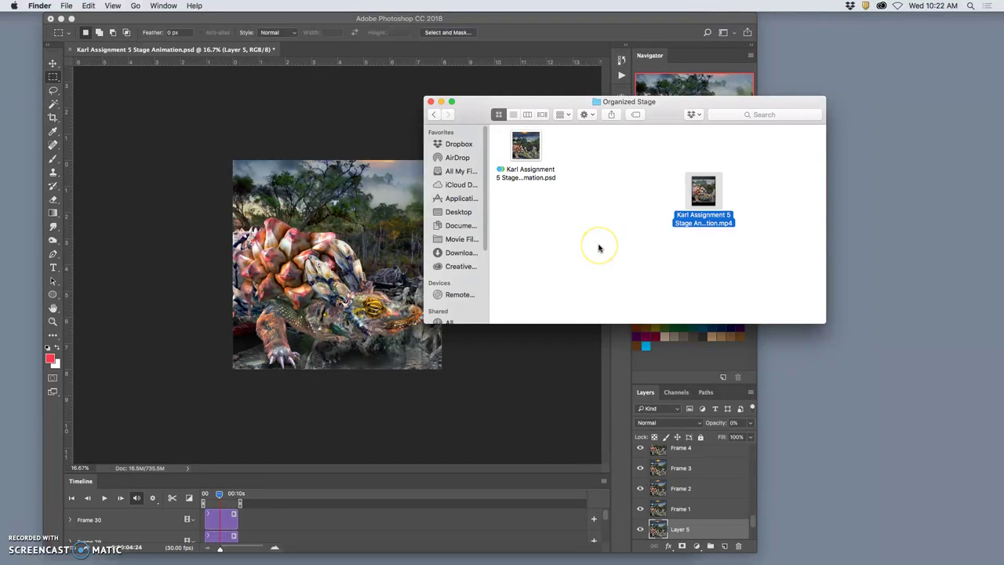
Back in Photoshop, convert the video timeline to a frame animation.
{"action": "left_click", "coordinate": [342, 133]}
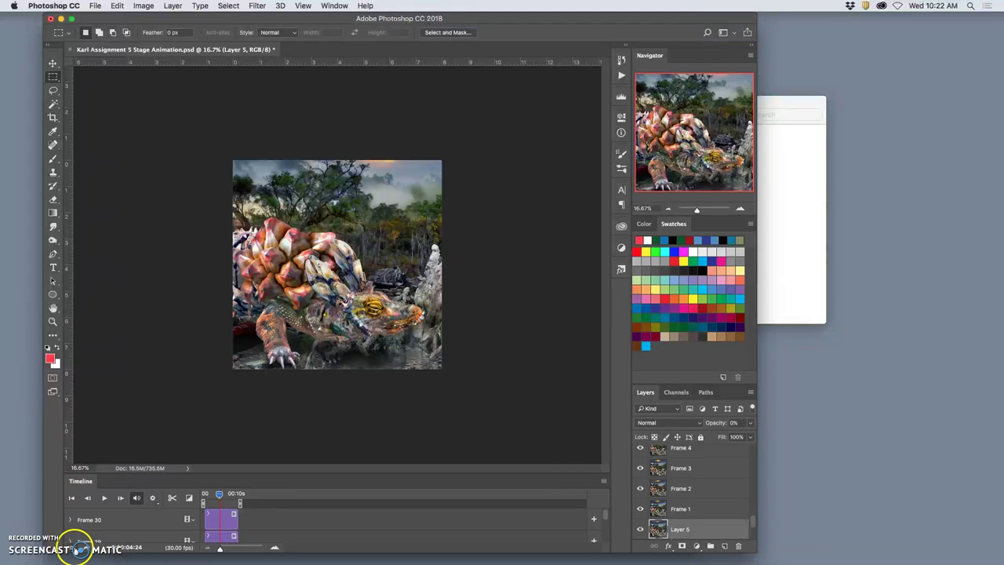
{"action": "left_click", "coordinate": [72, 547]}
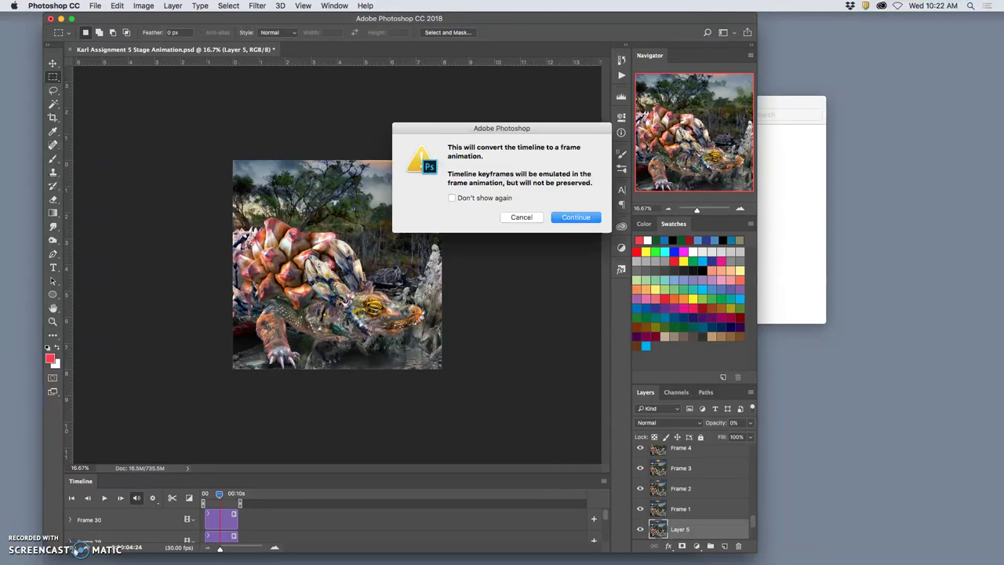
{"action": "left_click", "coordinate": [572, 219]}
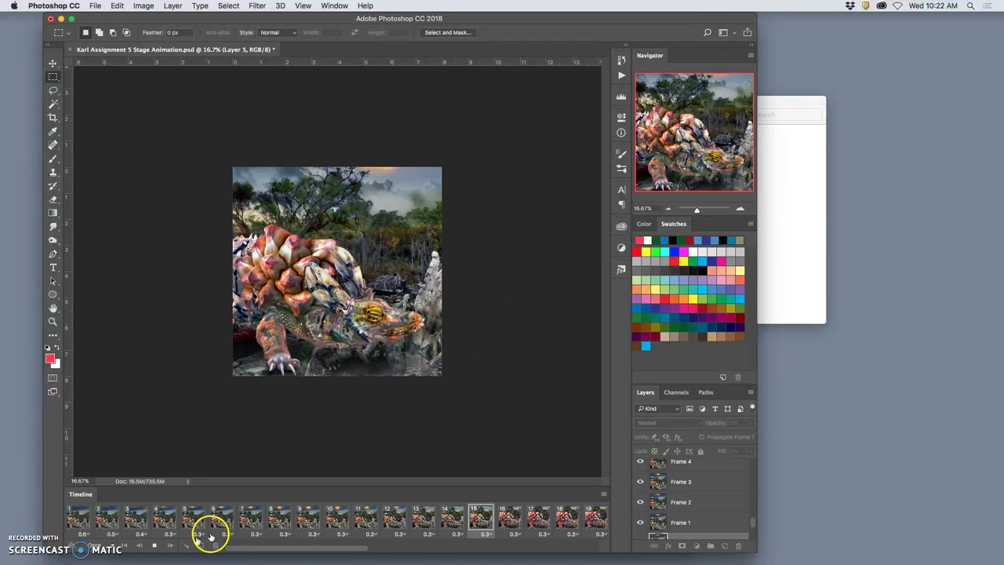
Set looping to Forever, preview the animation, and stop on frame 5.
{"action": "left_click", "coordinate": [156, 547]}
{"action": "left_click", "coordinate": [114, 546]}
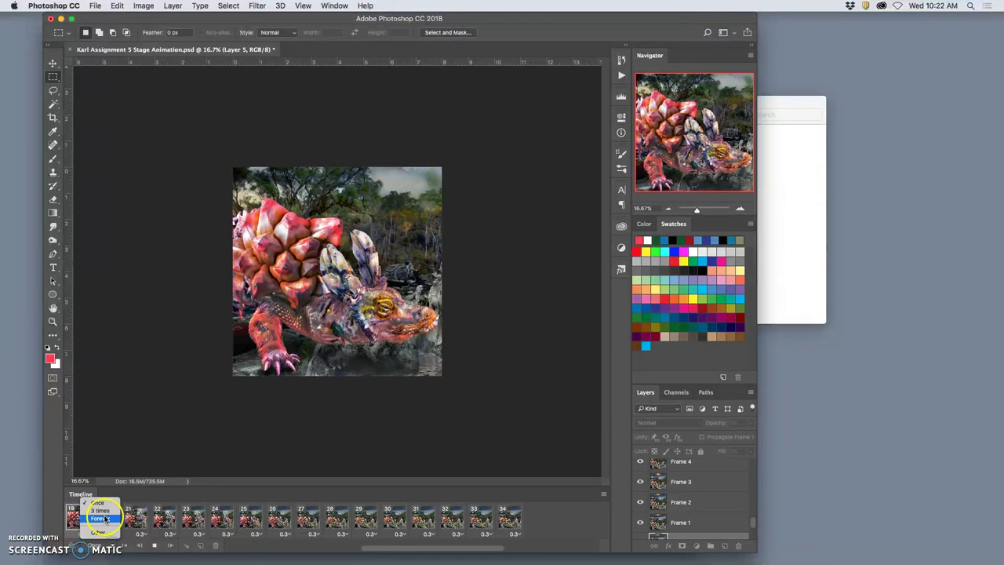
{"action": "left_click", "coordinate": [103, 520]}
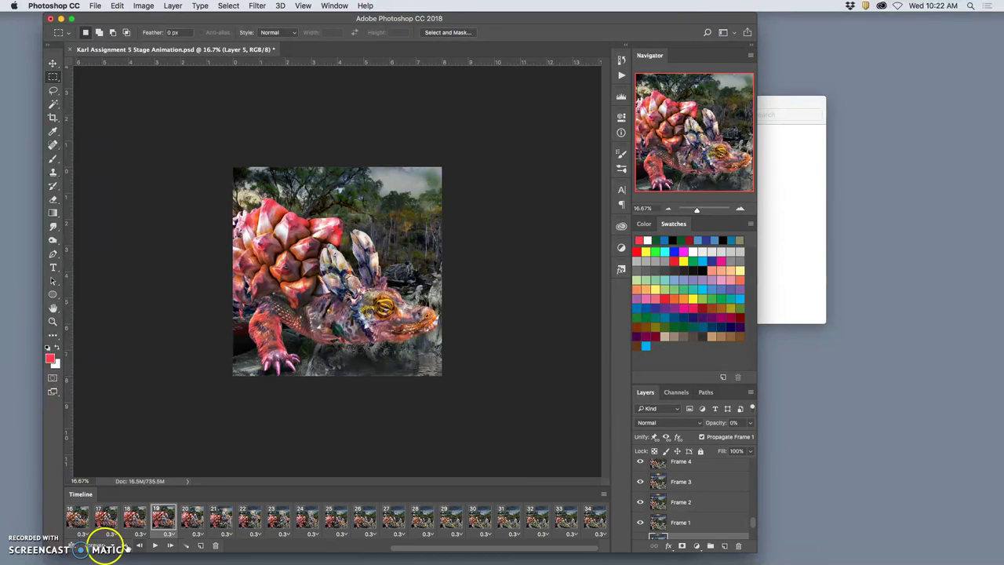
{"action": "left_click", "coordinate": [154, 545]}
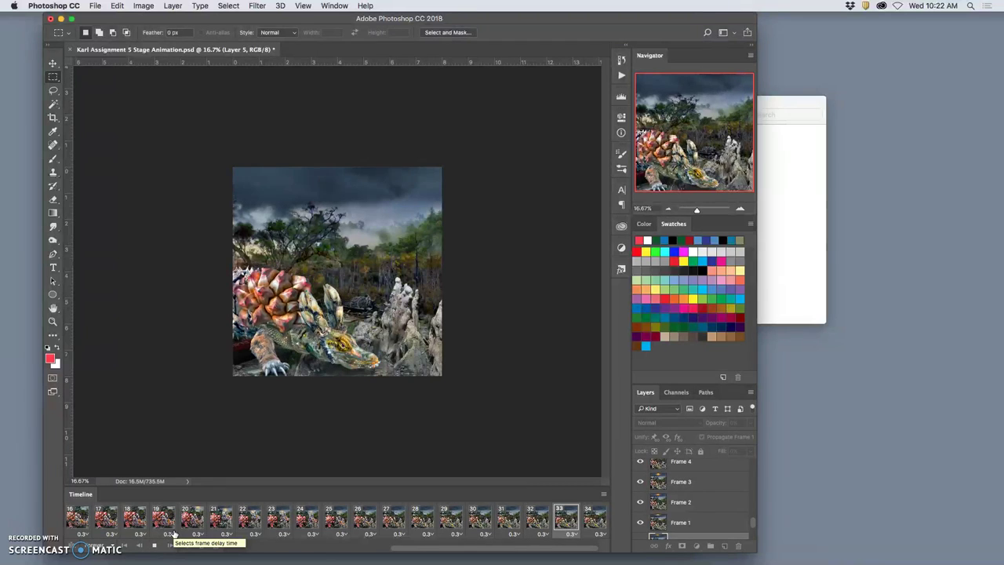
{"action": "left_click", "coordinate": [154, 544]}
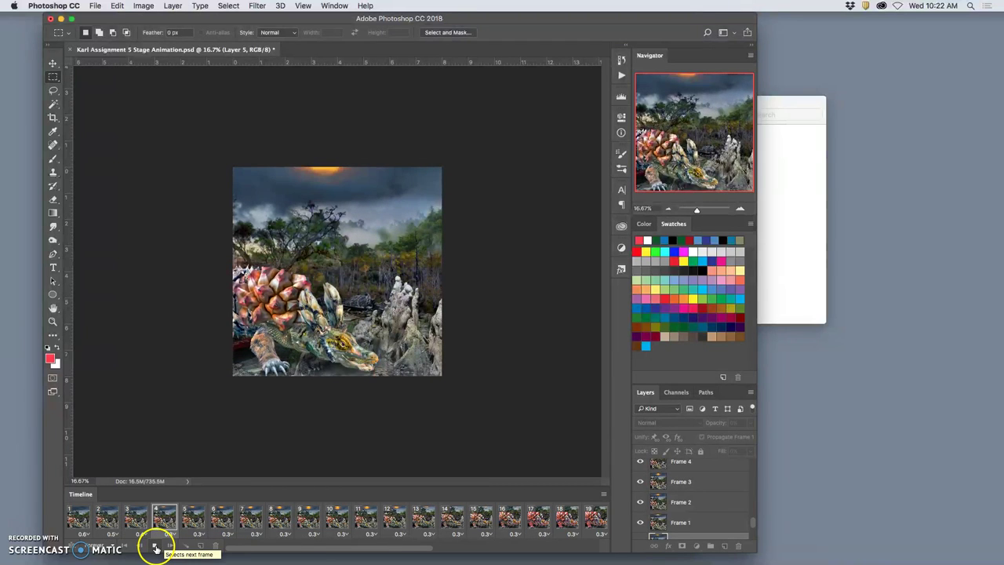
{"action": "left_click", "coordinate": [367, 205]}
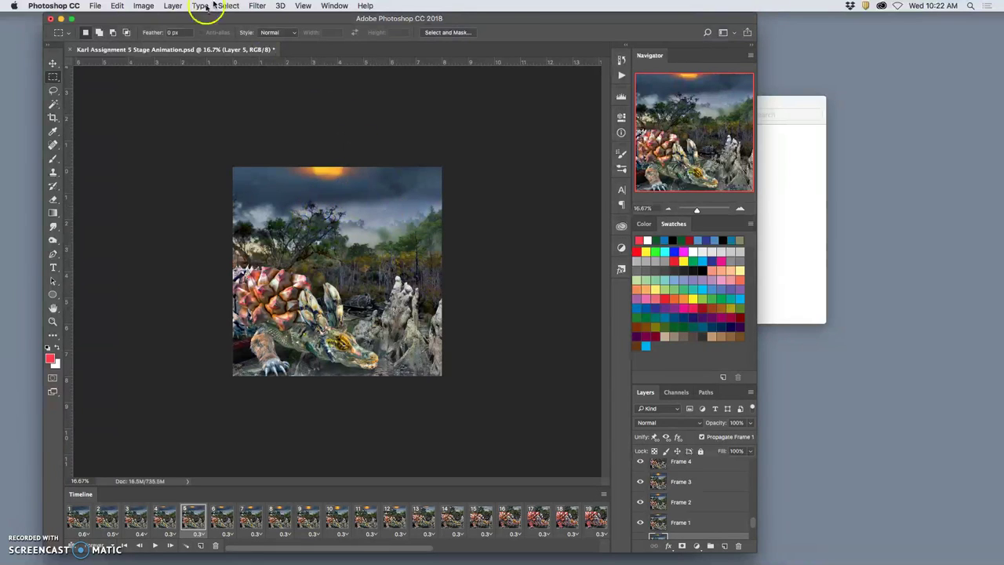
In Image Size, change Resolution from 300 to 150 Pixels/Inch and apply it.
{"action": "left_click", "coordinate": [144, 5]}
{"action": "left_click", "coordinate": [171, 90]}
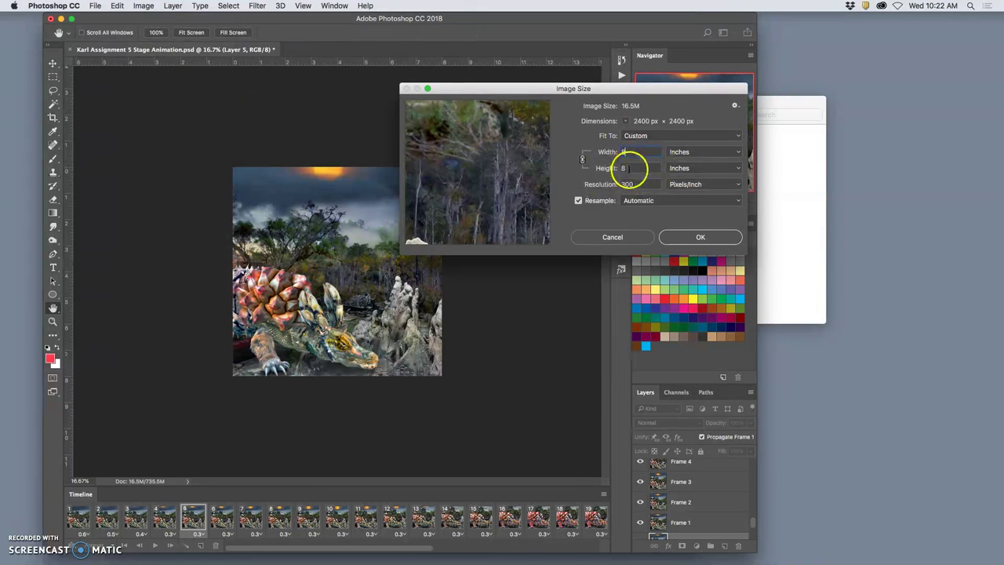
{"action": "left_click", "coordinate": [630, 184]}
{"action": "type", "text": "150"}
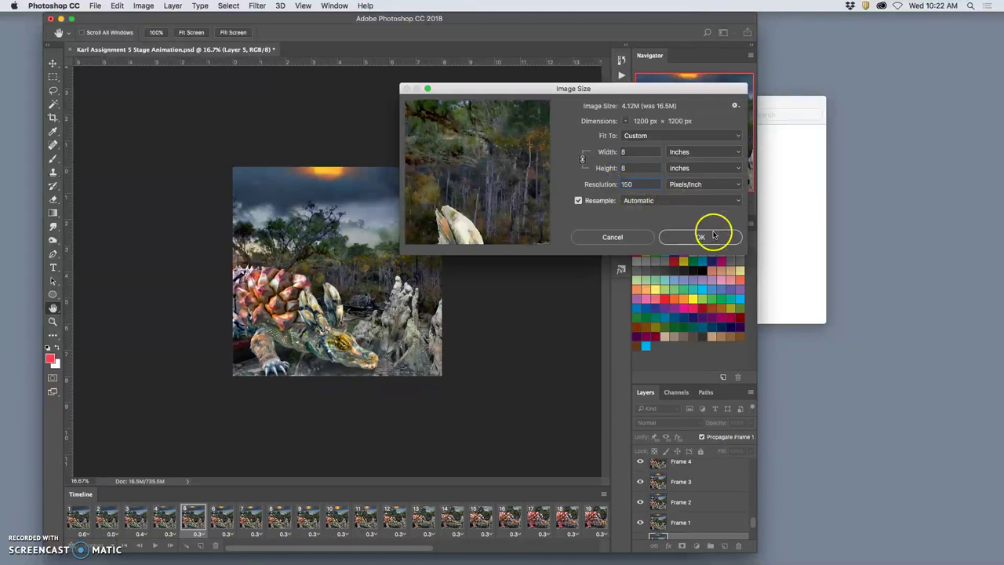
{"action": "left_click", "coordinate": [698, 236]}
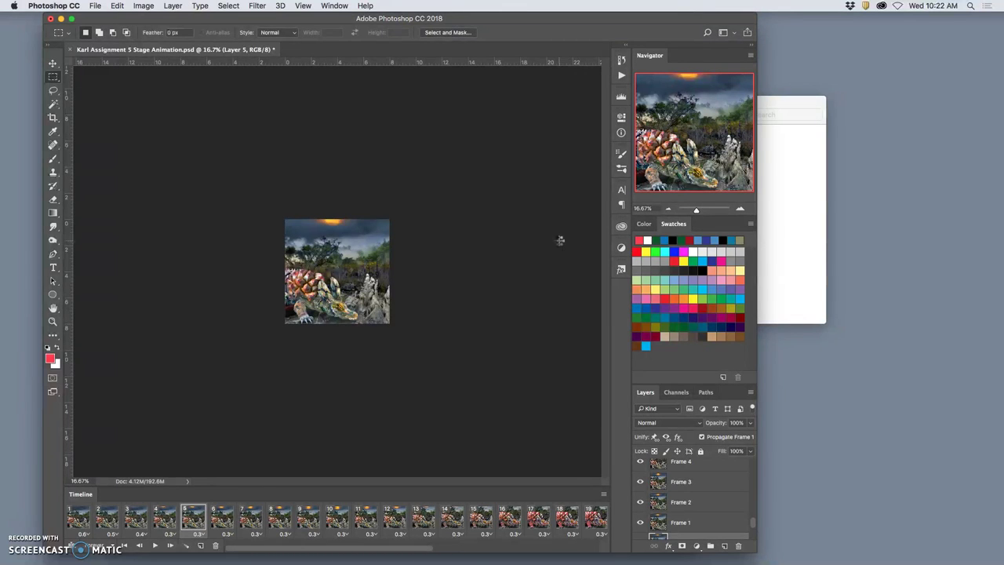
View the resized image at 100%, pan around, then zoom out to see it whole.
{"action": "left_click", "coordinate": [302, 5]}
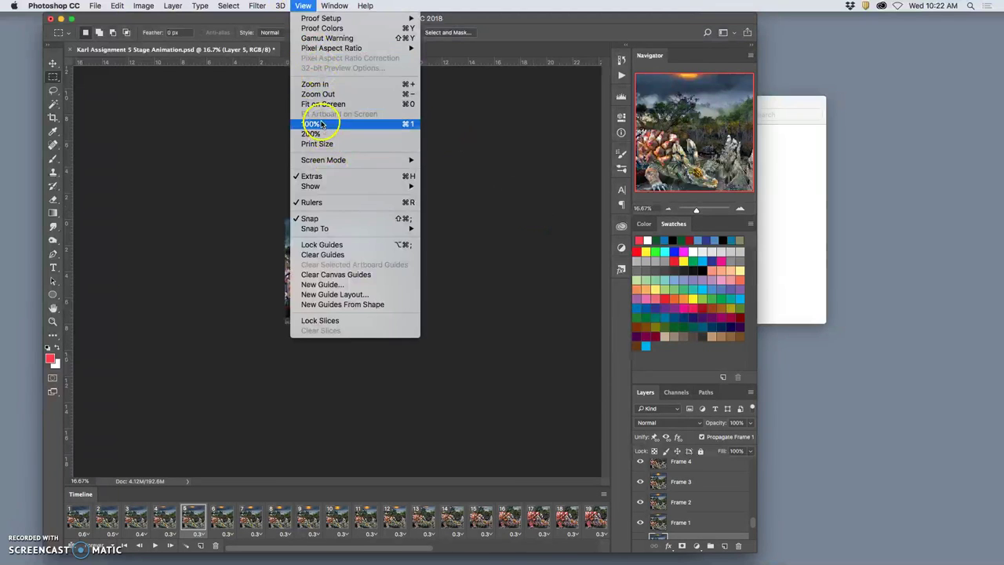
{"action": "left_click", "coordinate": [328, 126]}
{"action": "scroll", "coordinate": [516, 265], "scroll_direction": "down", "scroll_amount": 3}
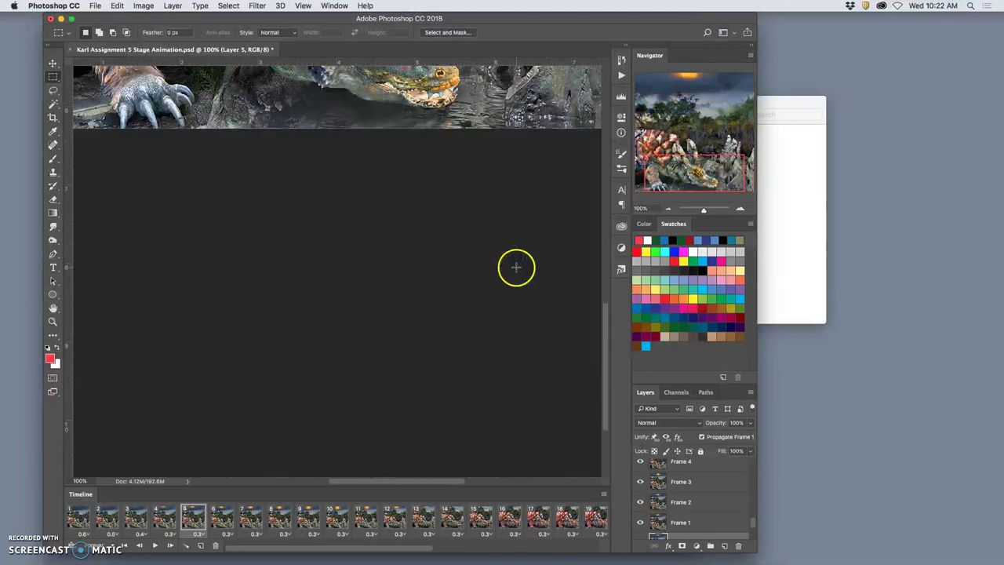
{"action": "scroll", "coordinate": [516, 269], "scroll_direction": "left", "scroll_amount": 3}
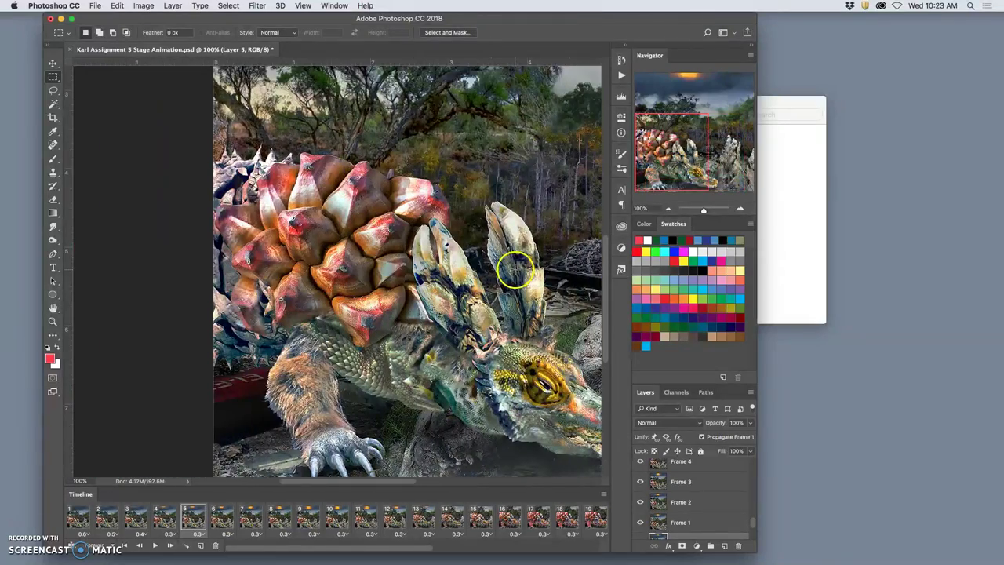
{"action": "key", "text": "super+minus"}
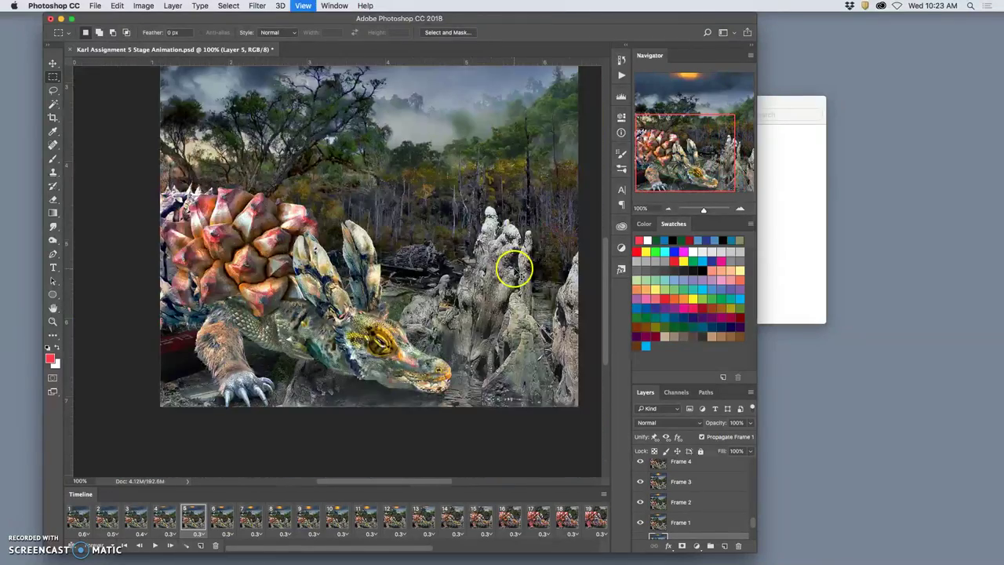
{"action": "key", "text": "super+minus"}
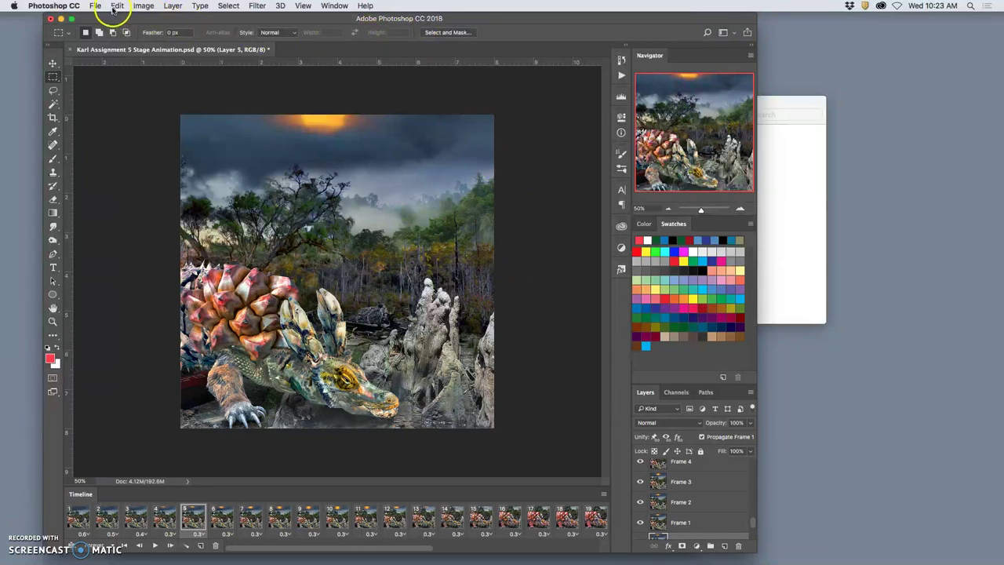
Zoom in to 400% to check detail, zoom back out to 50%, and open the File menu.
{"action": "key", "text": "super+plus"}
{"action": "key", "text": "super+plus"}
{"action": "key", "text": "super+plus"}
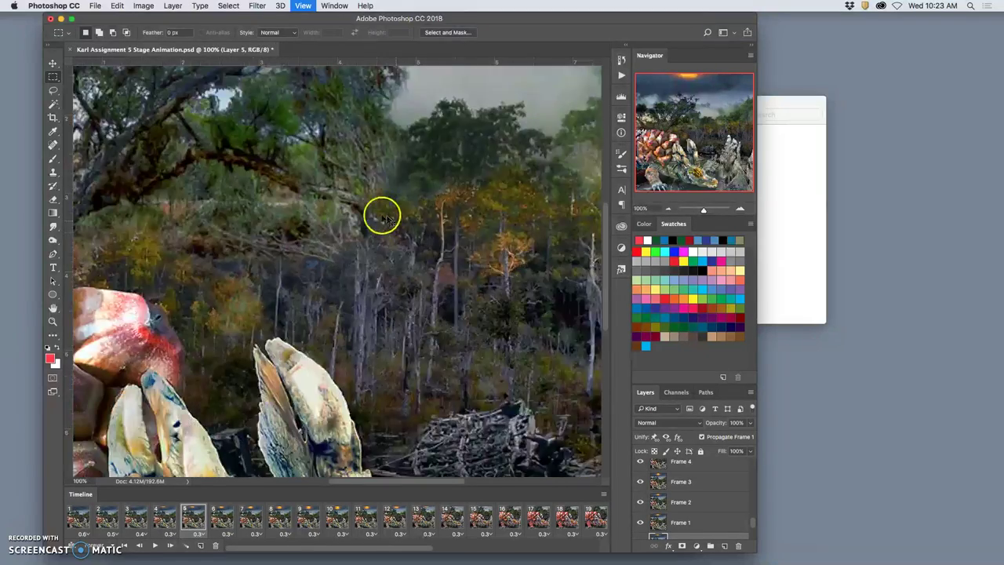
{"action": "key", "text": "super+plus"}
{"action": "key", "text": "super+plus"}
{"action": "scroll", "coordinate": [366, 213], "scroll_direction": "up", "scroll_amount": 10}
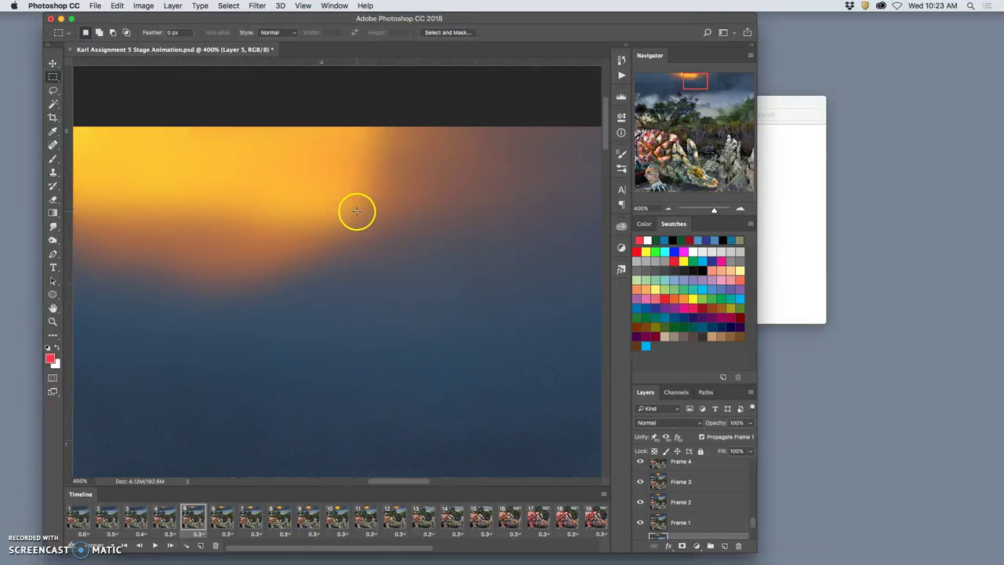
{"action": "scroll", "coordinate": [357, 210], "scroll_direction": "down", "scroll_amount": 10}
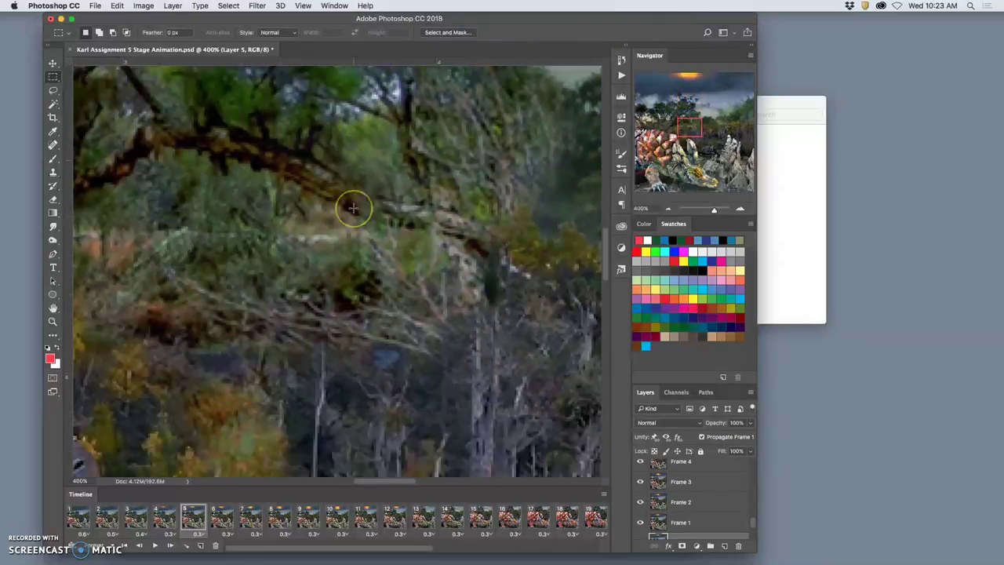
{"action": "scroll", "coordinate": [353, 208], "scroll_direction": "down", "scroll_amount": 15}
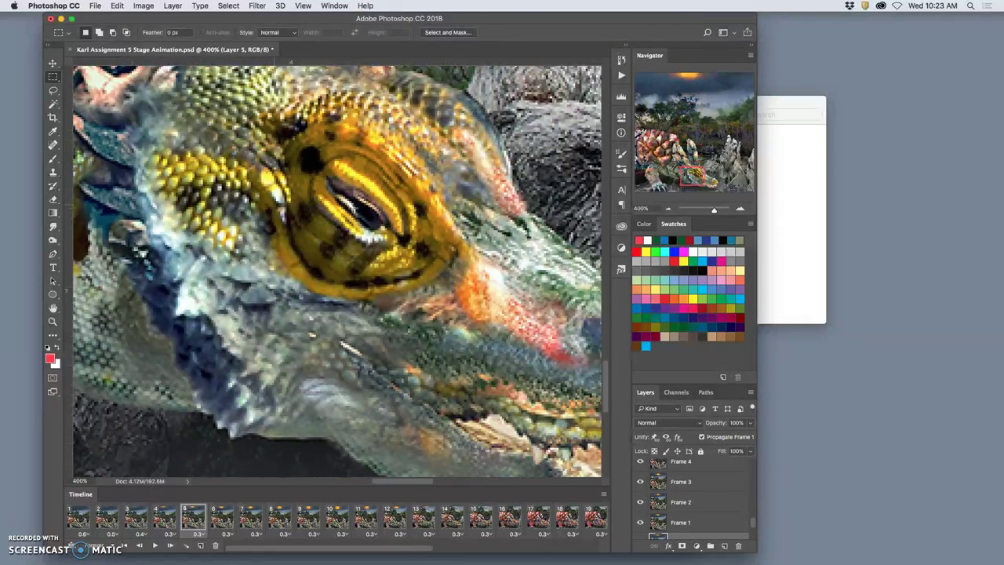
{"action": "key", "text": "super+minus"}
{"action": "key", "text": "super+minus"}
{"action": "key", "text": "super+minus"}
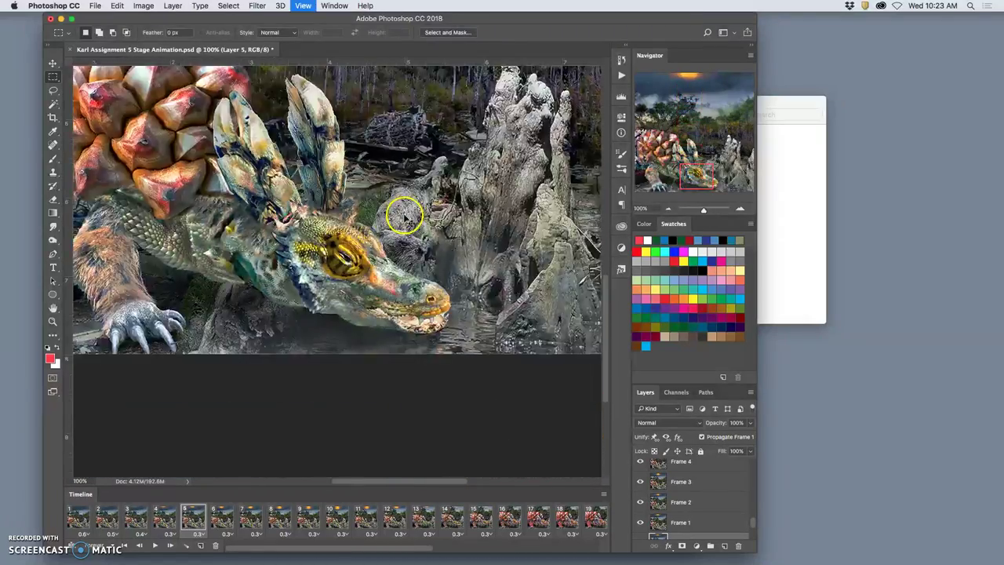
{"action": "key", "text": "super+minus"}
{"action": "left_click", "coordinate": [104, 6]}
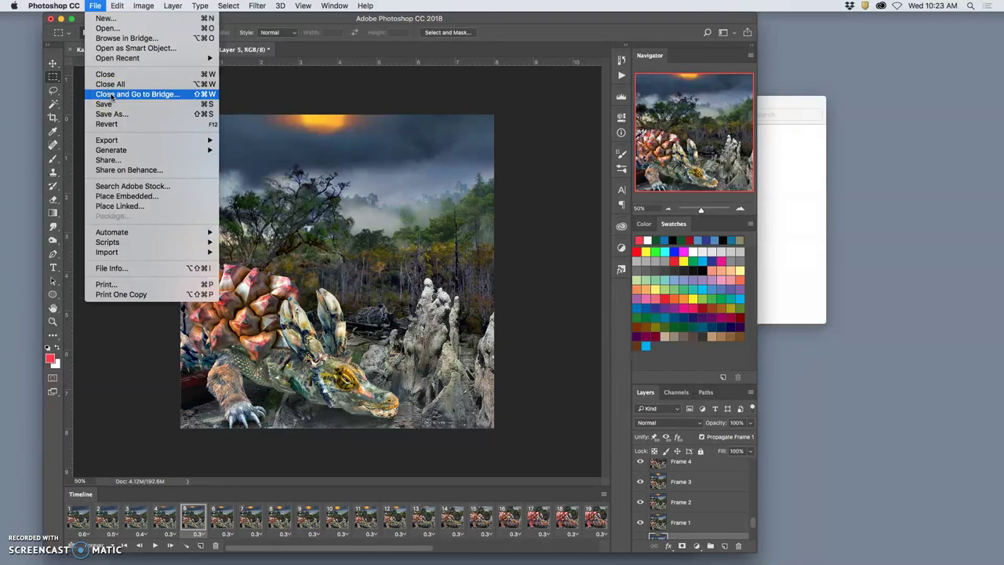
Open Save for Web (Legacy) from File > Export to preview a 256-colour 1200 × 1200 GIF.
{"action": "mouse_move", "coordinate": [109, 139]}
{"action": "left_click", "coordinate": [321, 149]}
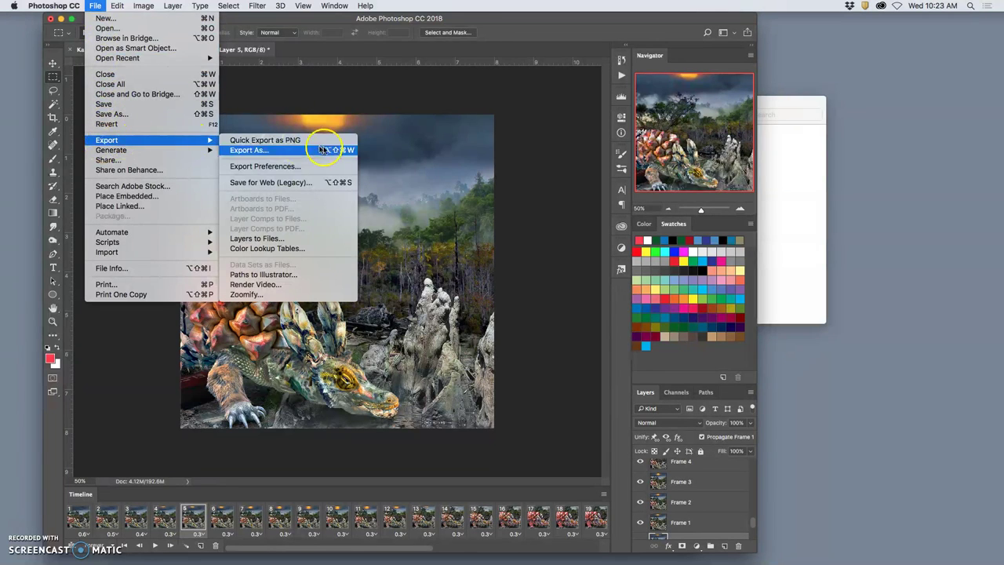
{"action": "left_click", "coordinate": [286, 183]}
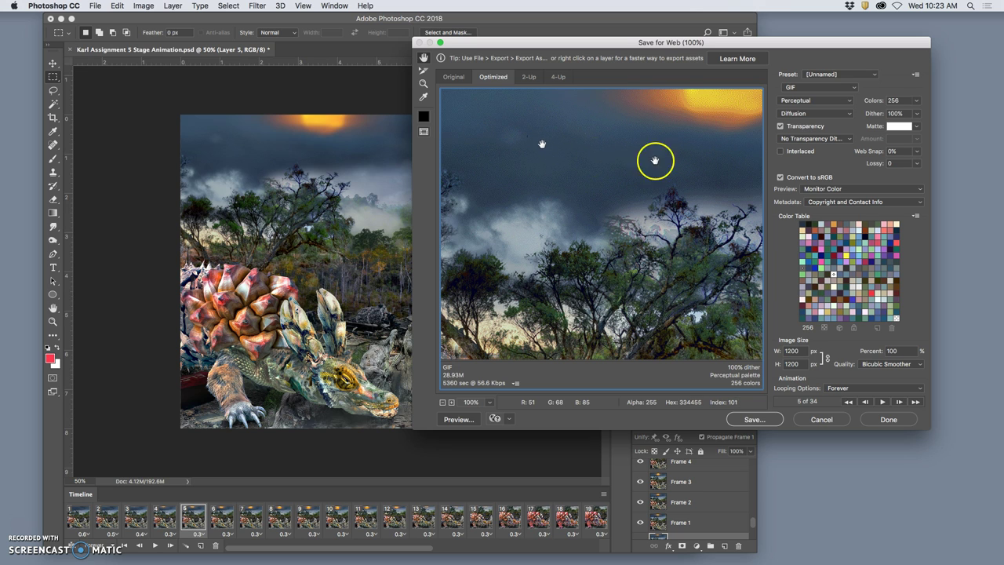
{"action": "left_click", "coordinate": [806, 89]}
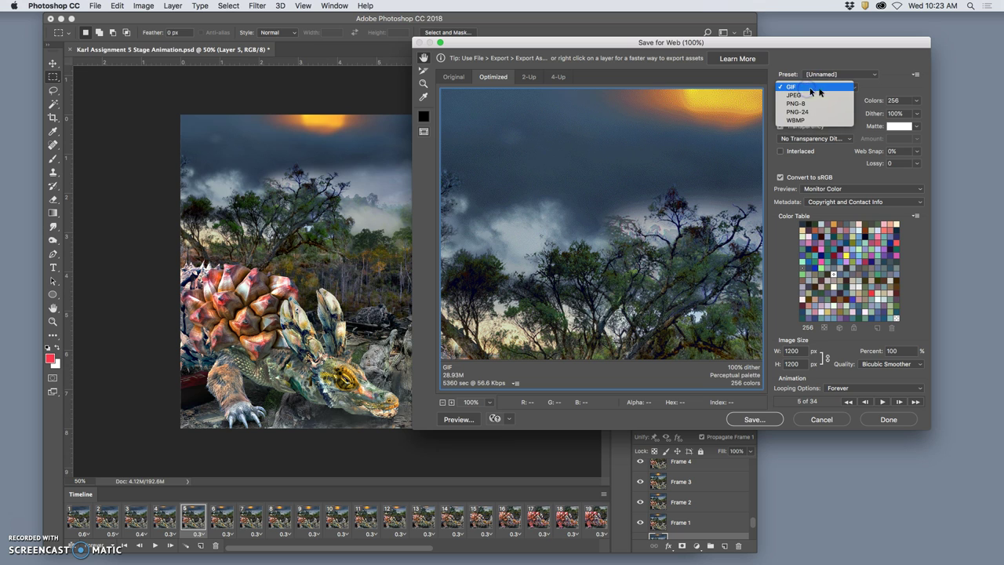
{"action": "left_click", "coordinate": [808, 87]}
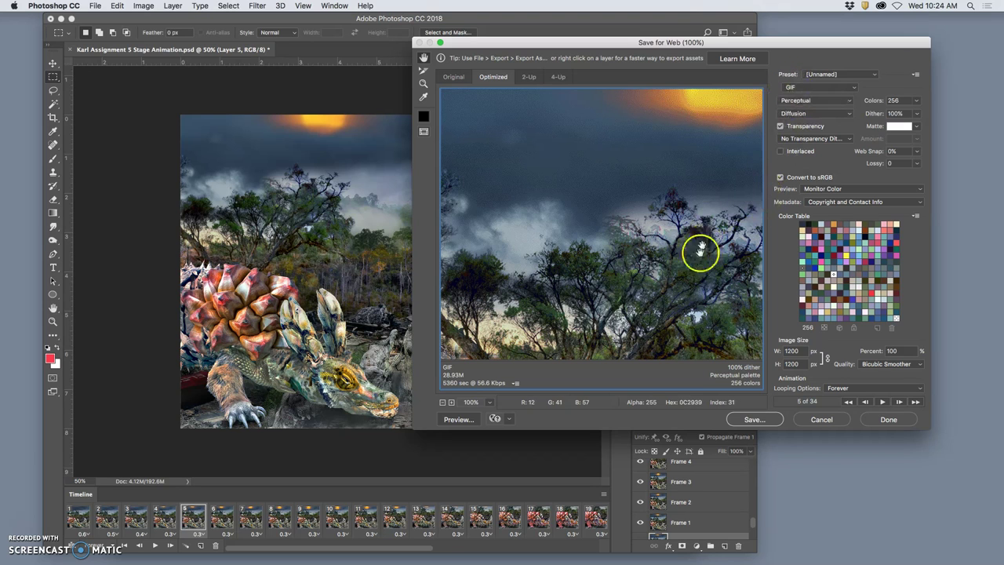
{"action": "left_click_drag", "start_coordinate": [560, 291], "coordinate": [584, 258]}
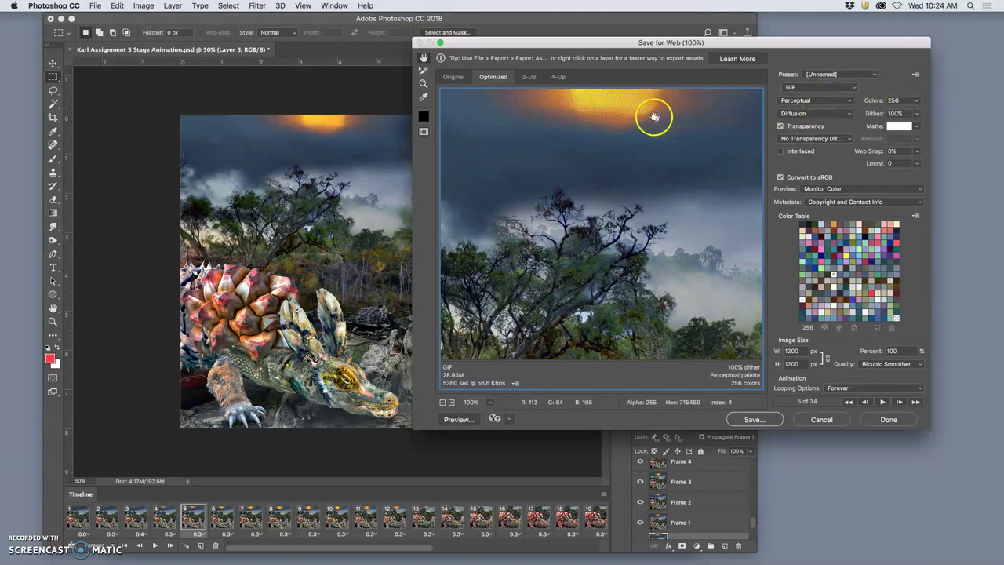
Try Selective colour reduction, switch back to Perceptual, and keep 256 colours.
{"action": "left_click", "coordinate": [823, 103]}
{"action": "left_click", "coordinate": [700, 140]}
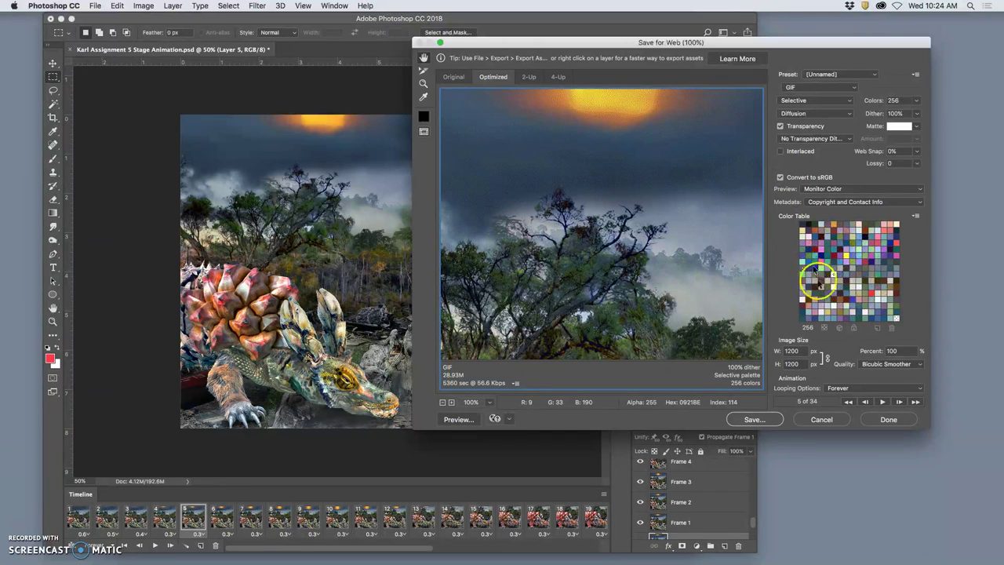
{"action": "left_click", "coordinate": [800, 100]}
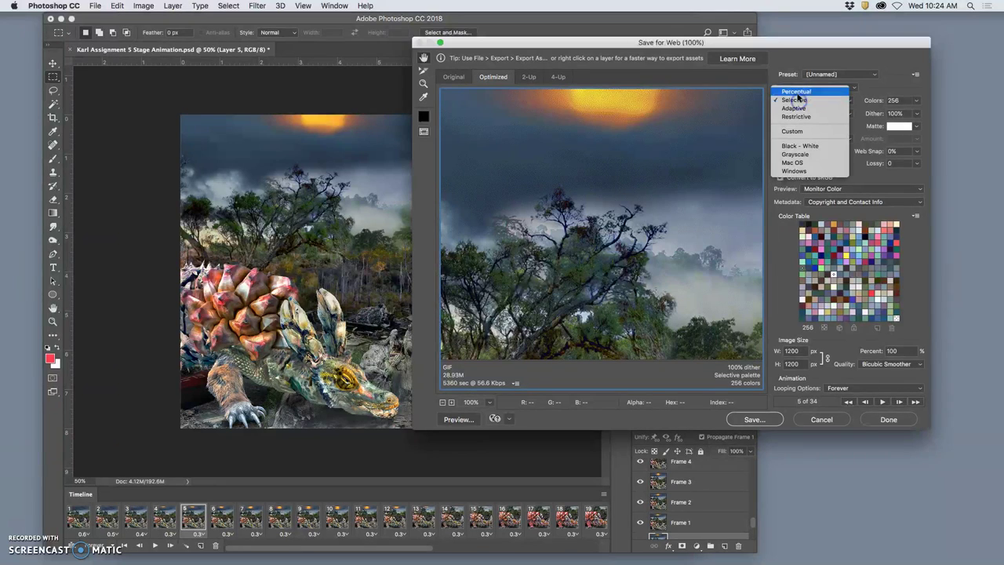
{"action": "left_click", "coordinate": [797, 92]}
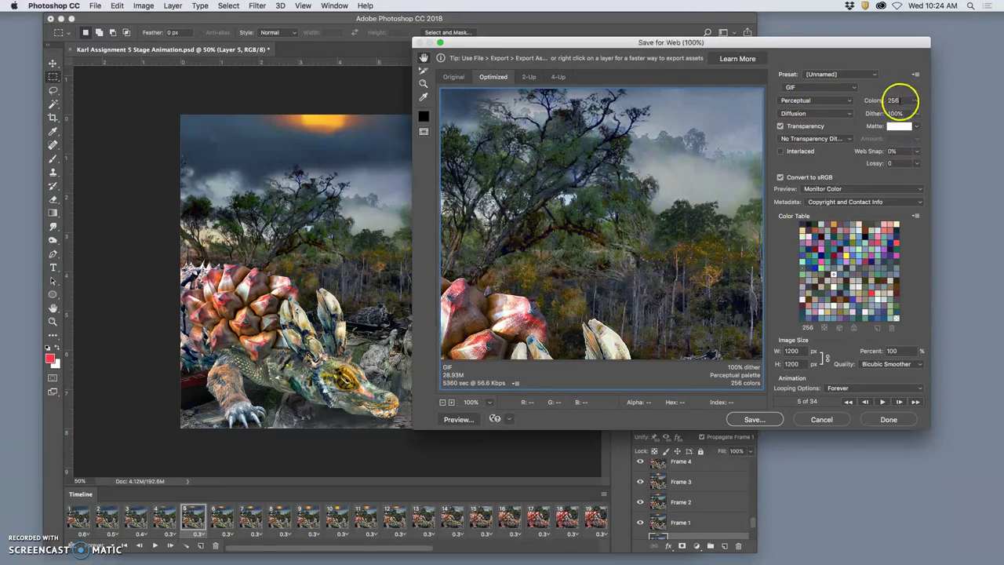
{"action": "left_click", "coordinate": [917, 102]}
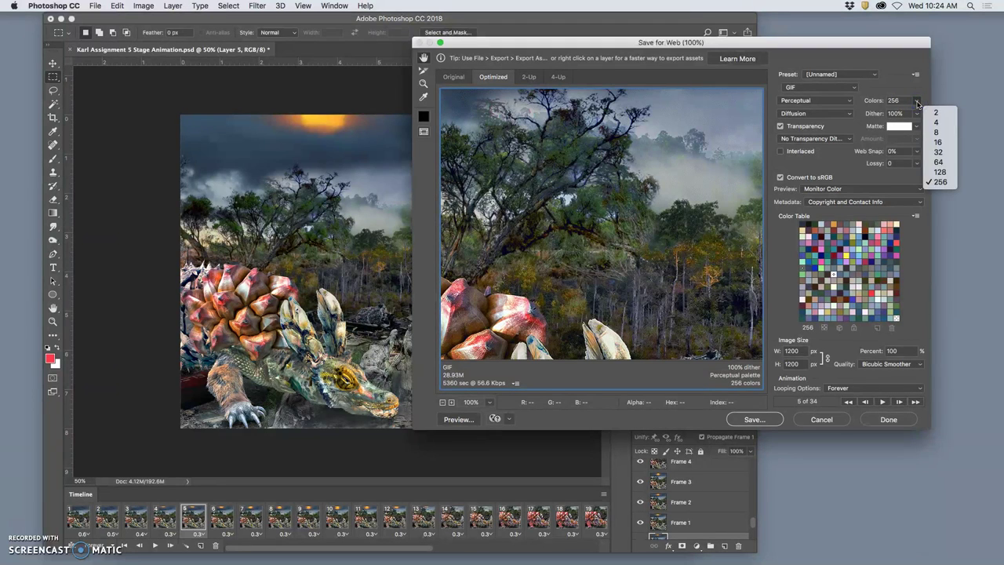
{"action": "left_click", "coordinate": [918, 102]}
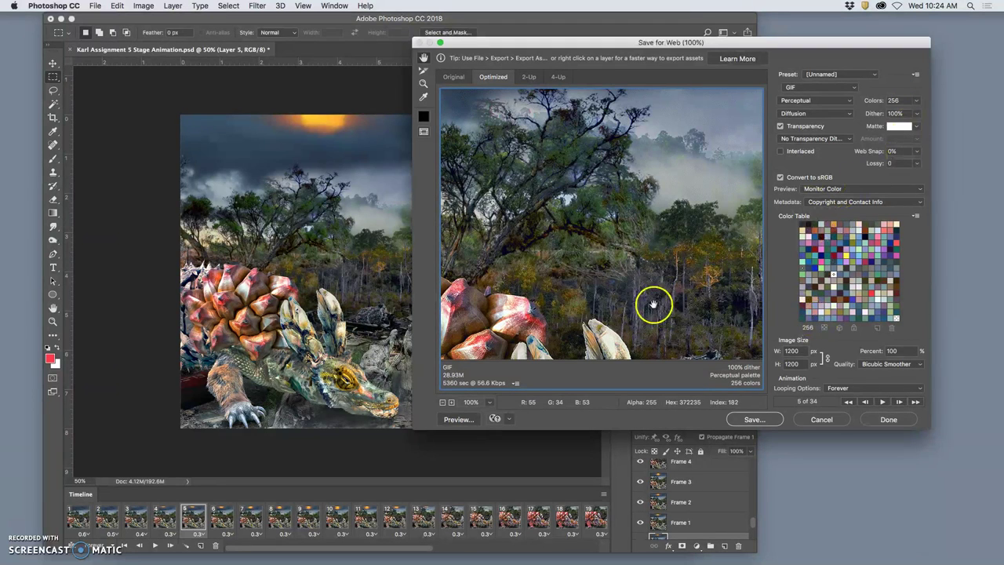
Pan the GIF preview and keep Bicubic Smoother as the resampling quality.
{"action": "scroll", "coordinate": [654, 303], "scroll_direction": "down", "scroll_amount": 10}
{"action": "scroll", "coordinate": [654, 303], "scroll_direction": "right", "scroll_amount": 6}
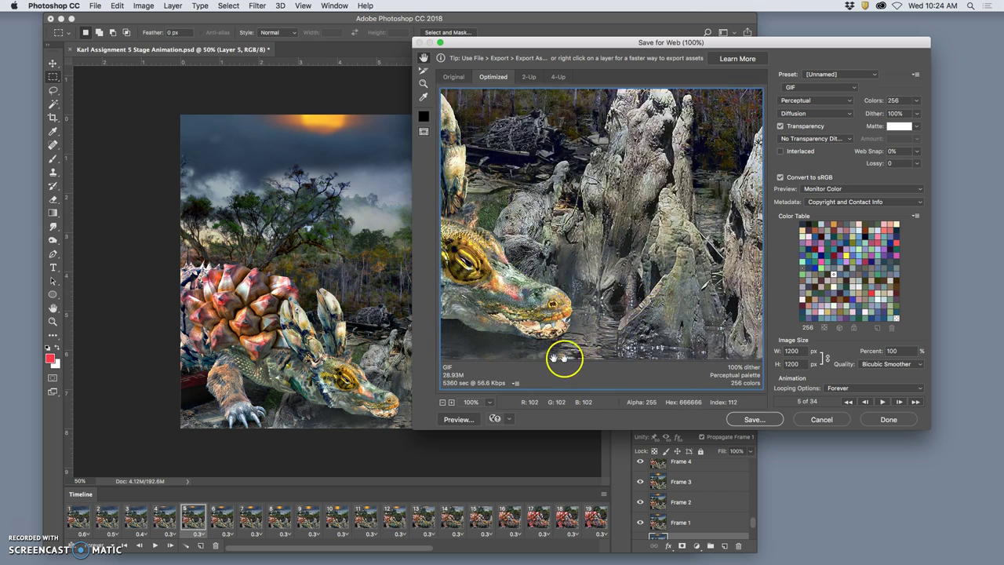
{"action": "scroll", "coordinate": [579, 328], "scroll_direction": "left", "scroll_amount": 6}
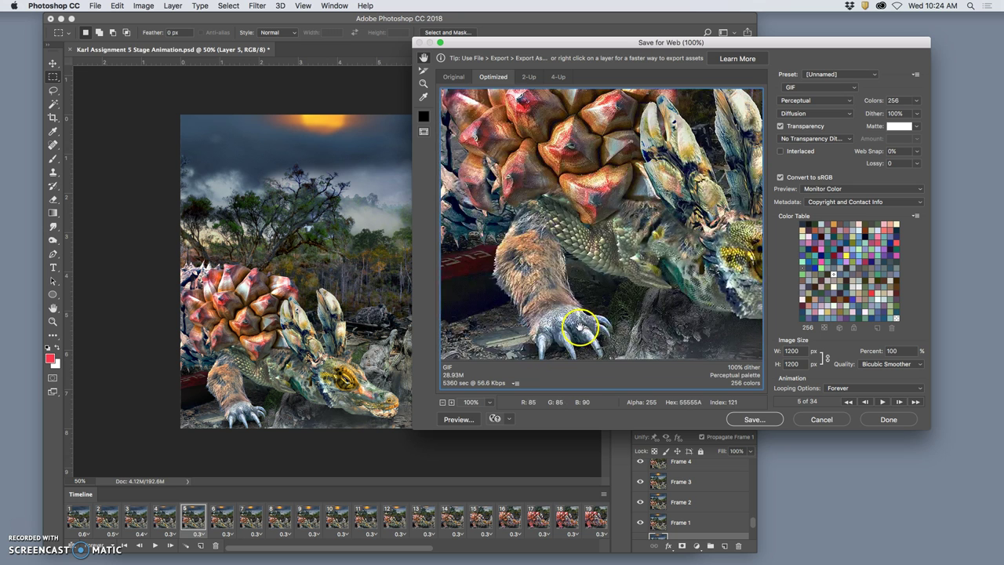
{"action": "scroll", "coordinate": [579, 328], "scroll_direction": "right", "scroll_amount": 6}
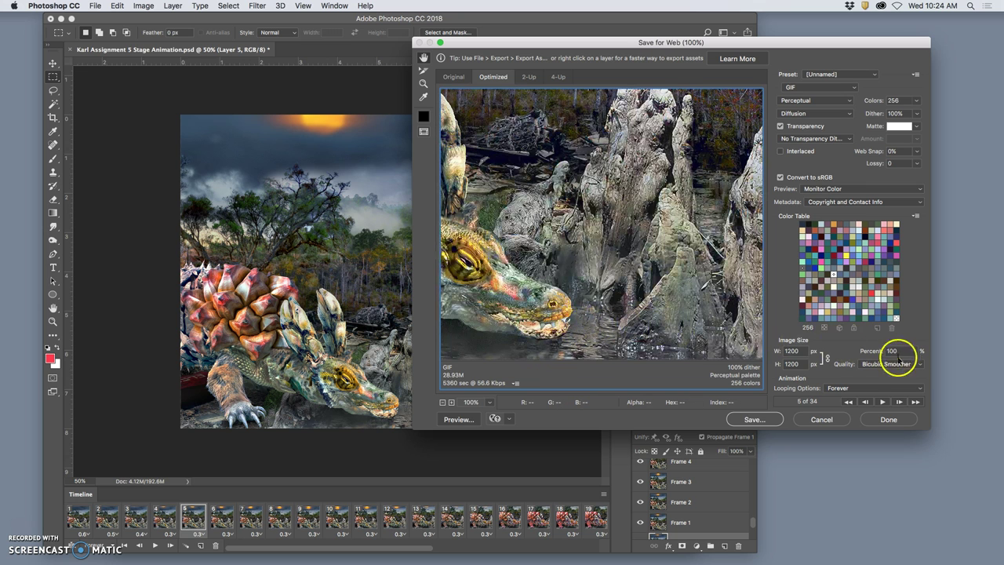
{"action": "left_click", "coordinate": [891, 366]}
{"action": "left_click", "coordinate": [888, 364]}
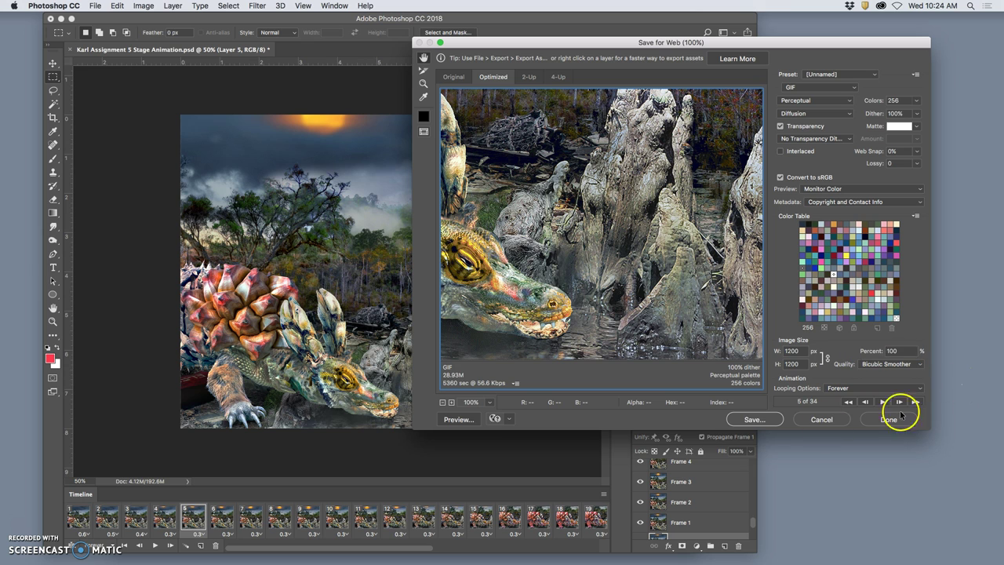
Open Save Optimized As and place the cursor before .gif to add -final to the name.
{"action": "left_click", "coordinate": [754, 418]}
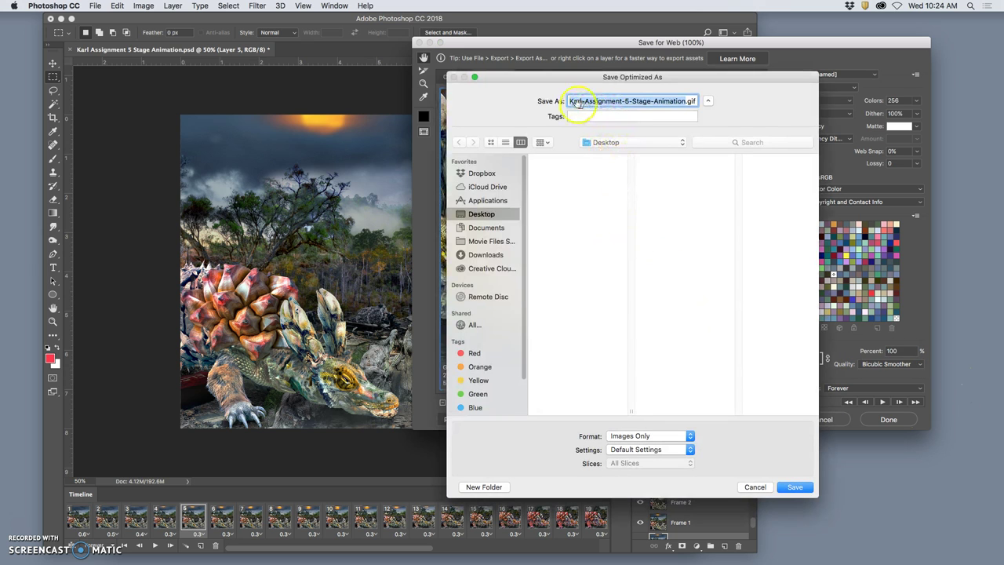
{"action": "left_click", "coordinate": [689, 102]}
{"action": "triple_click", "coordinate": [686, 103]}
{"action": "left_click", "coordinate": [687, 104]}
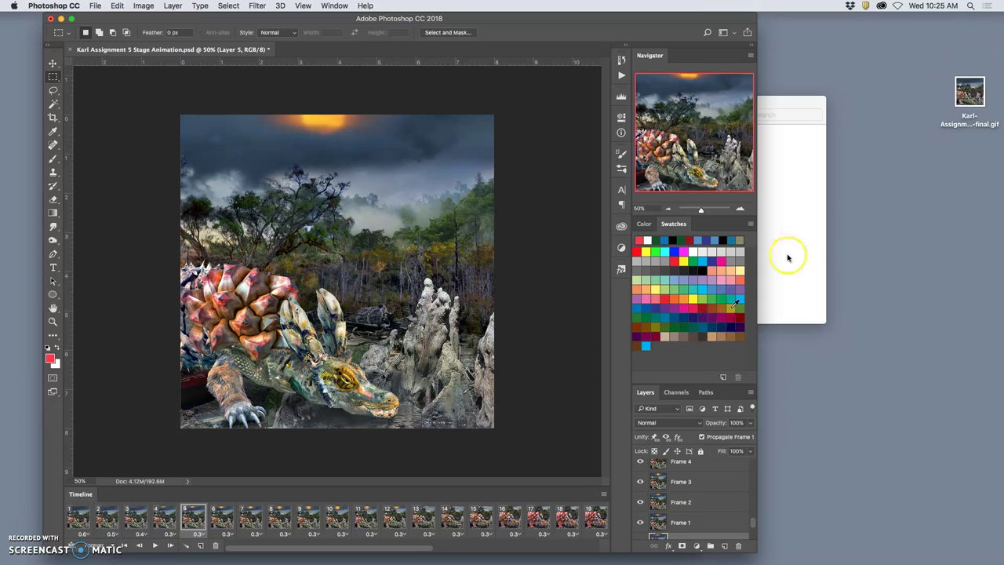
Move the mp4 from Organized Stage onto the Desktop and bring up the final GIF's Open With options.
{"action": "left_click", "coordinate": [785, 170]}
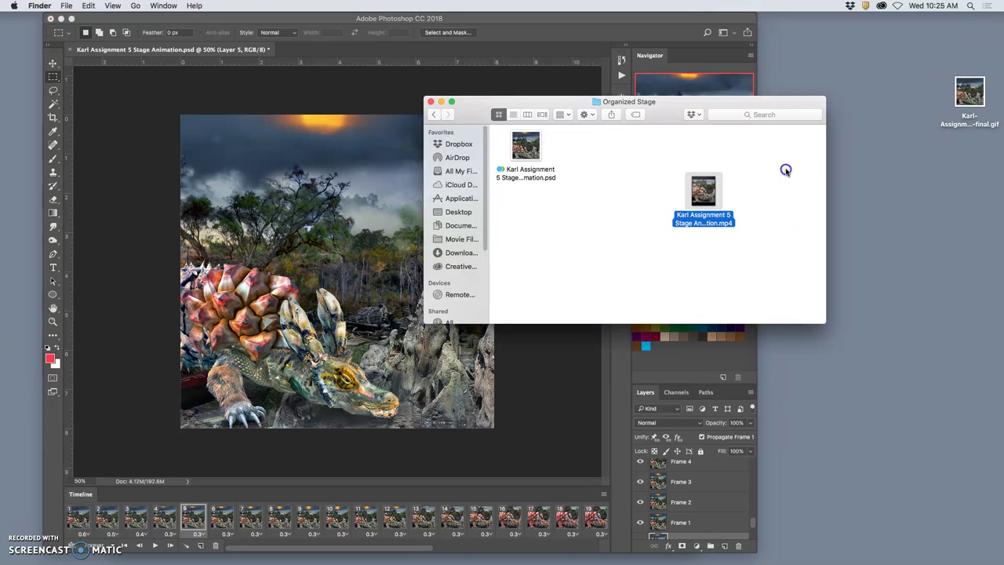
{"action": "left_click_drag", "start_coordinate": [676, 196], "coordinate": [914, 82]}
{"action": "left_click", "coordinate": [964, 99]}
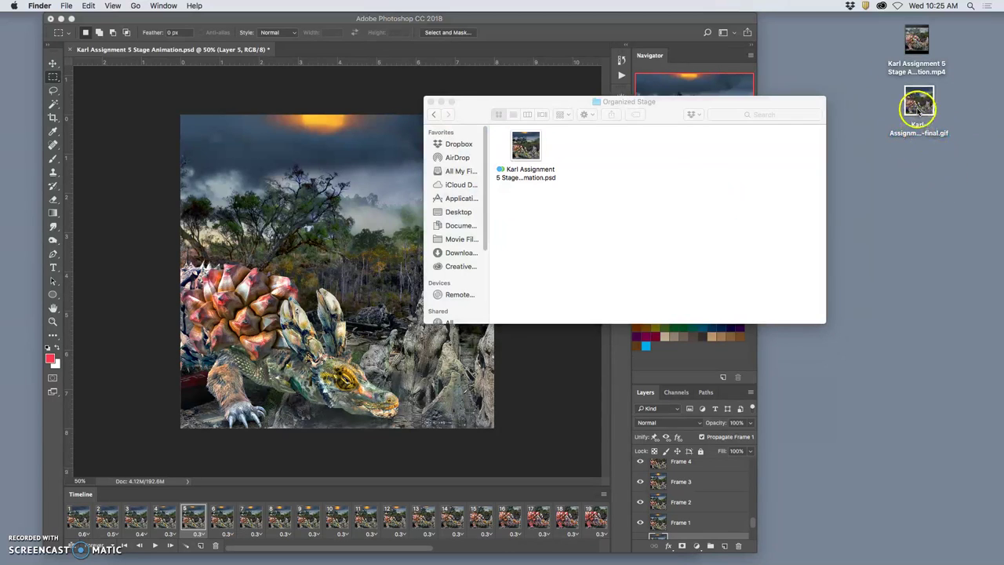
{"action": "right_click", "coordinate": [917, 108]}
{"action": "mouse_move", "coordinate": [871, 127]}
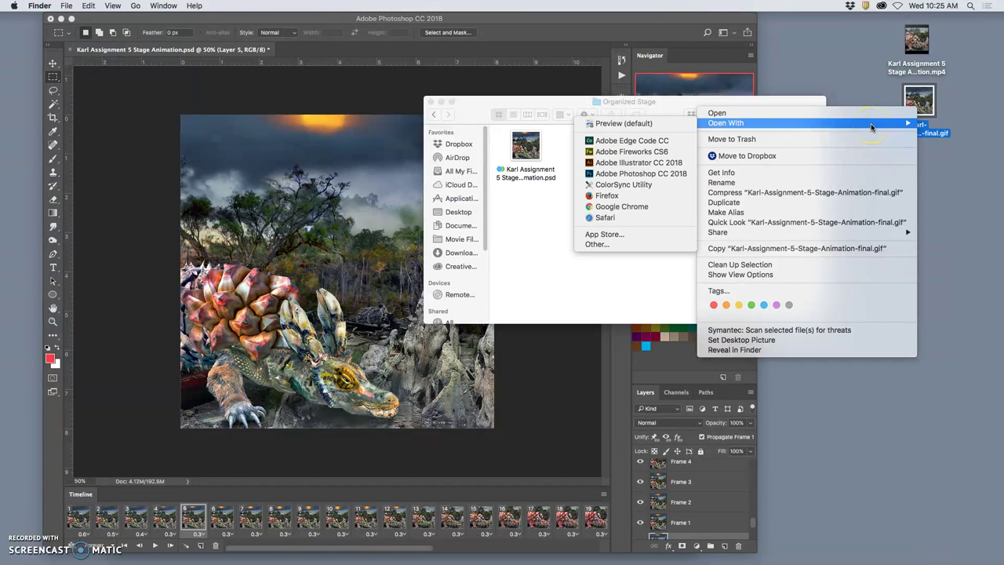
Open the final GIF in Chrome, view it at full size, and zoom out to 75%.
{"action": "left_click", "coordinate": [626, 206]}
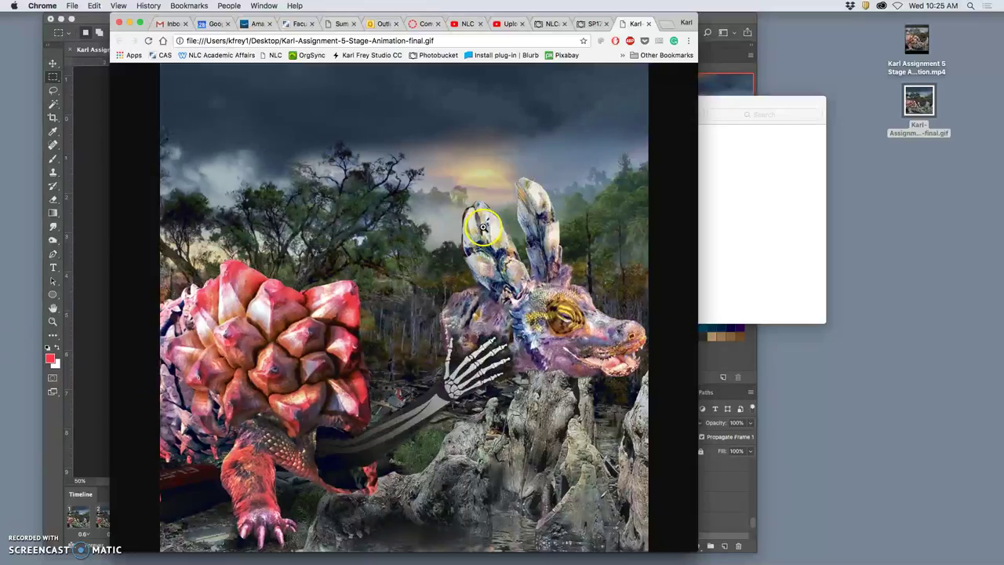
{"action": "left_click", "coordinate": [480, 233]}
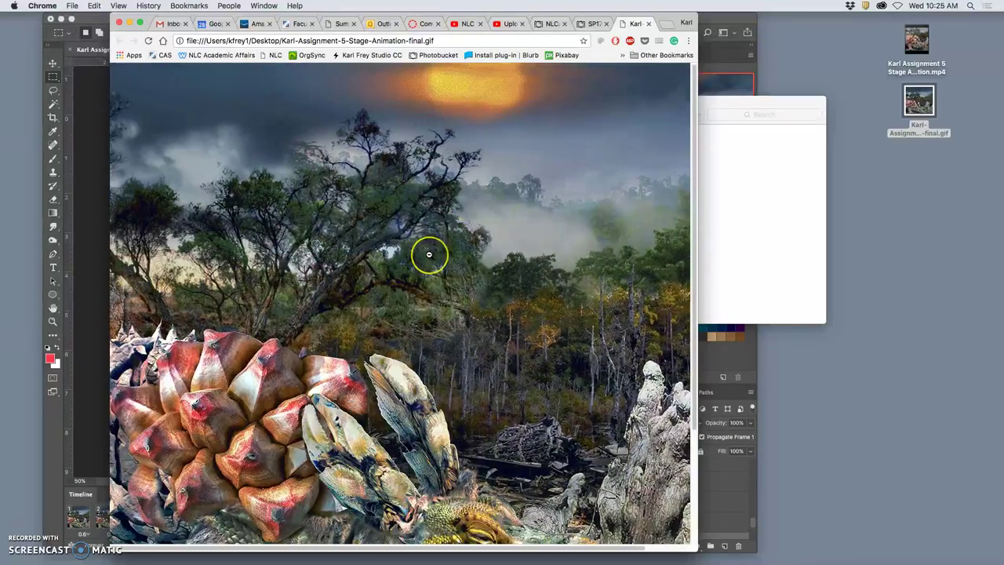
{"action": "key", "text": "super+minus"}
{"action": "key", "text": "super+minus"}
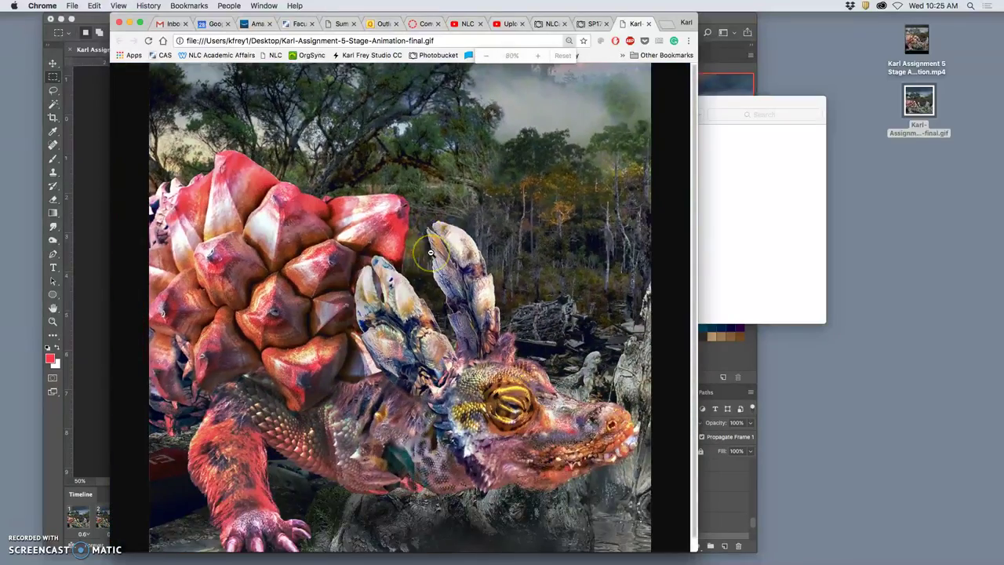
{"action": "key", "text": "super+minus"}
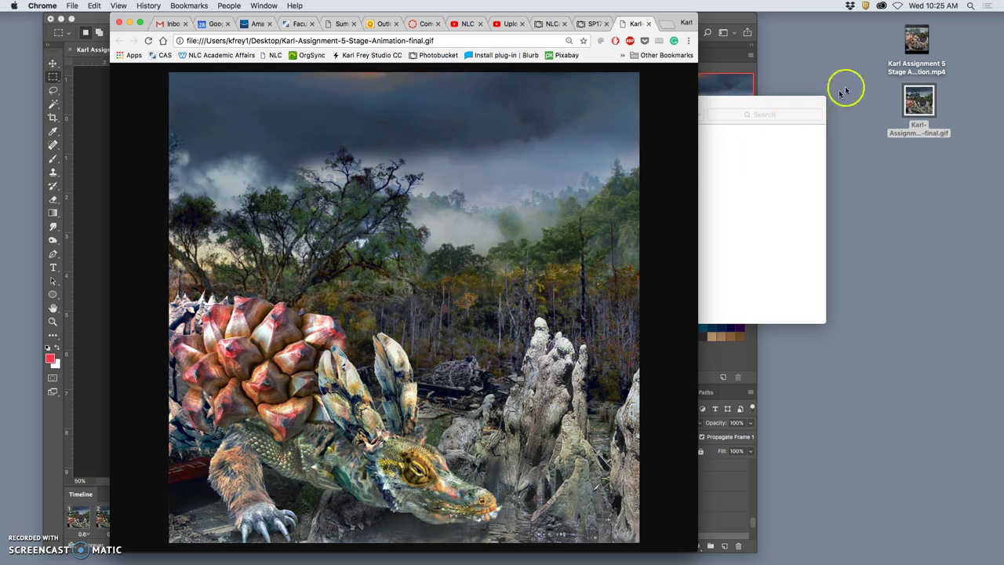
{"action": "right_click", "coordinate": [917, 100]}
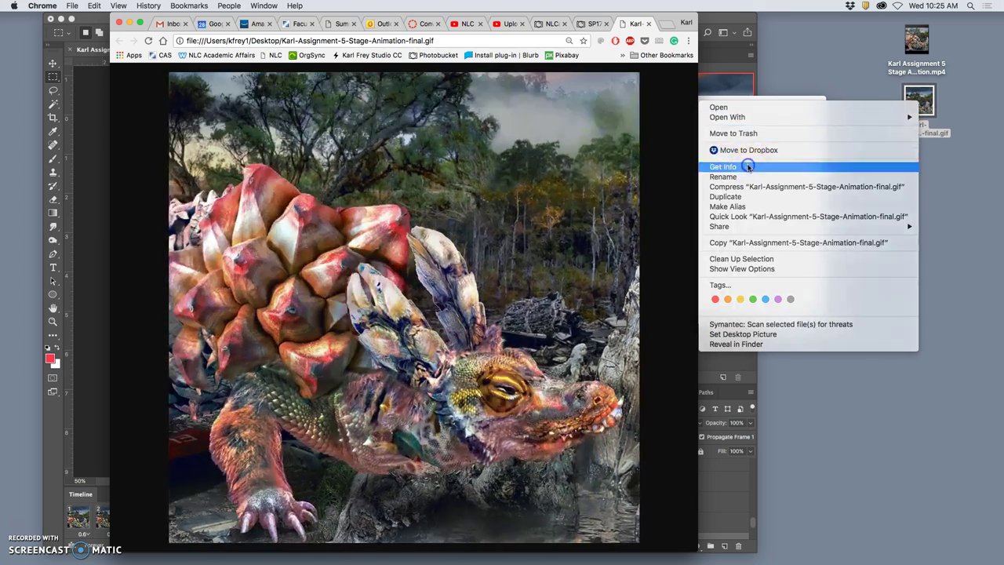
{"action": "left_click", "coordinate": [746, 166]}
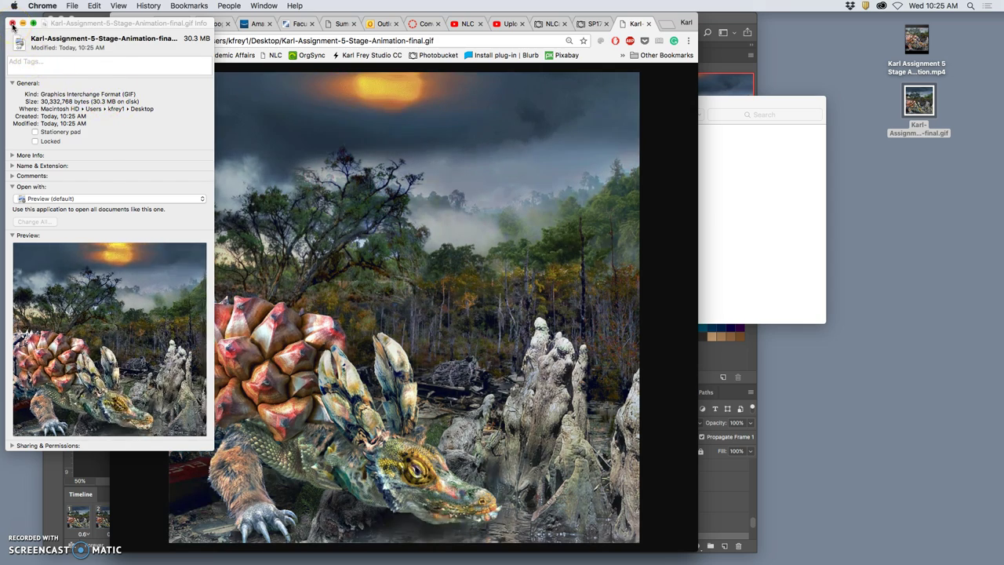
{"action": "left_click", "coordinate": [12, 25]}
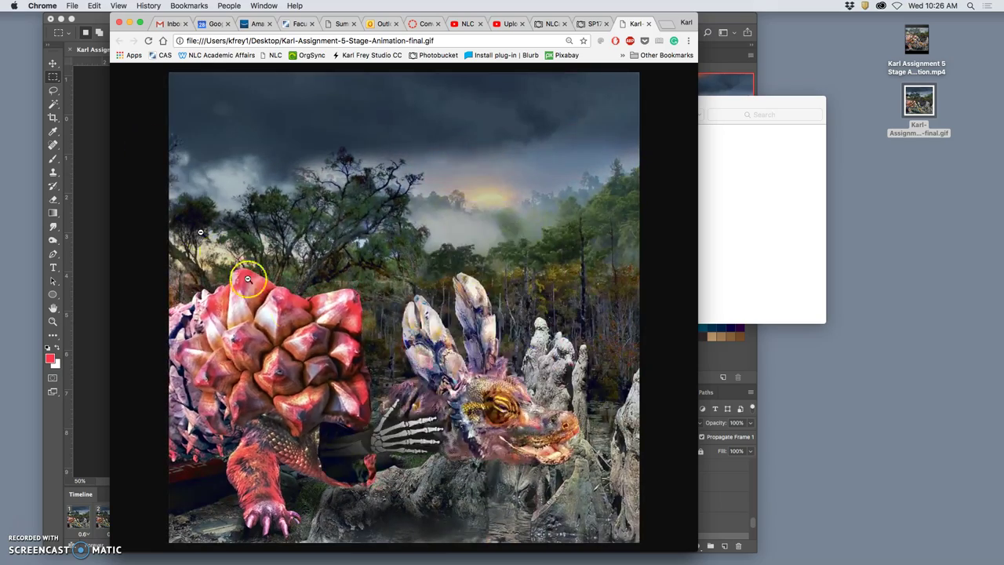
Back in Photoshop, set the stage animation's timeline looping option to Forever.
{"action": "left_click", "coordinate": [251, 271]}
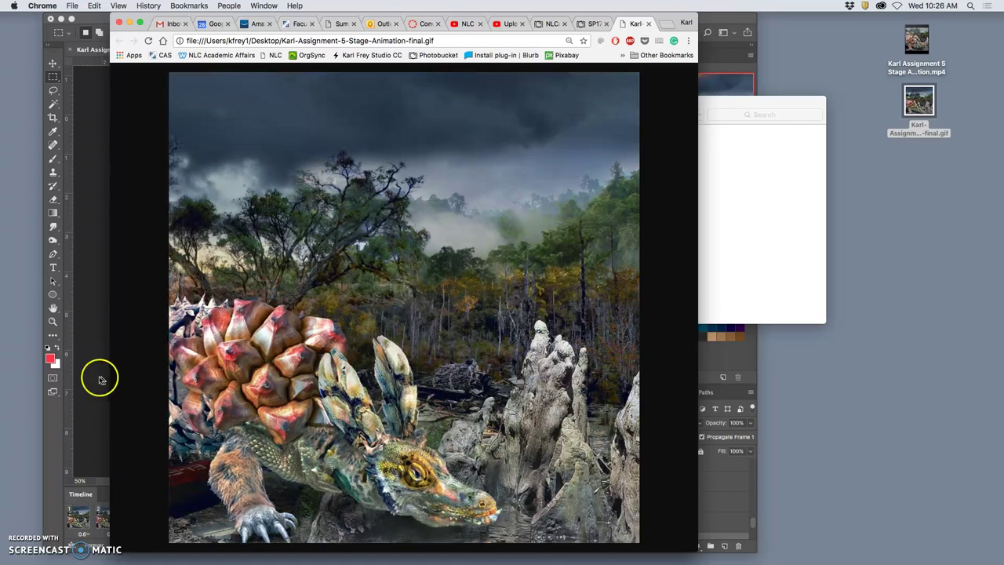
{"action": "left_click", "coordinate": [99, 380]}
{"action": "left_click", "coordinate": [100, 544]}
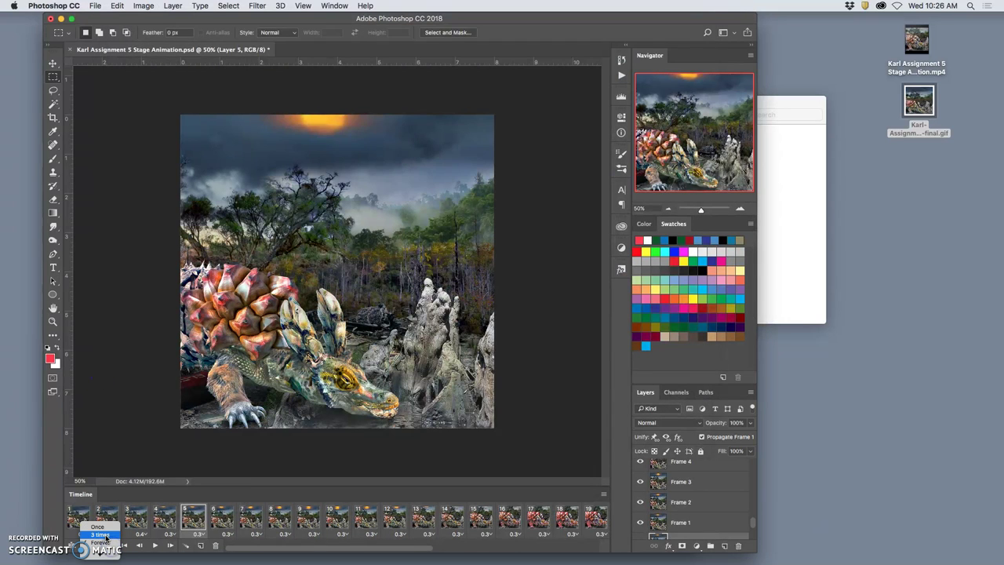
{"action": "left_click", "coordinate": [100, 553]}
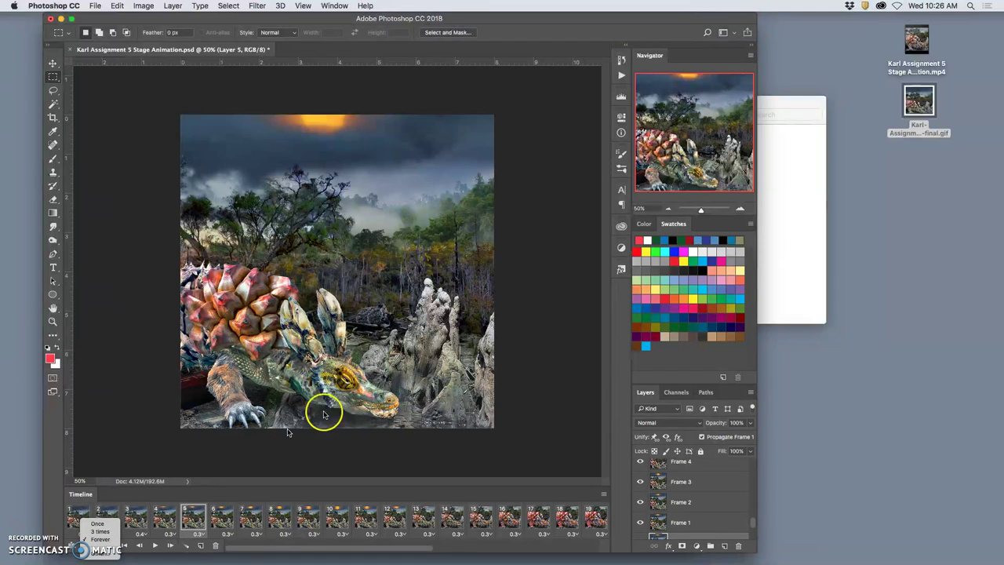
{"action": "left_click", "coordinate": [542, 259]}
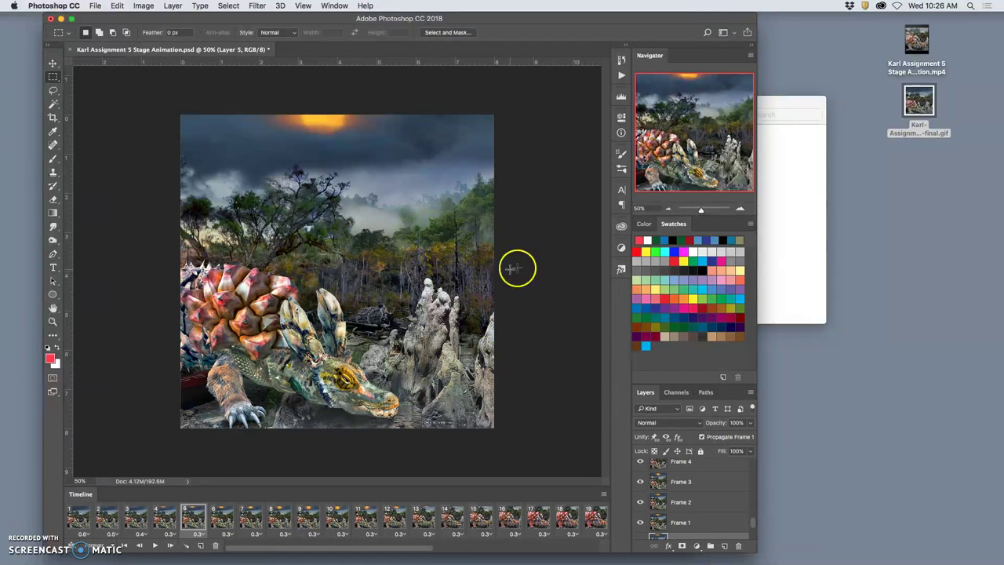
{"action": "left_click", "coordinate": [797, 228]}
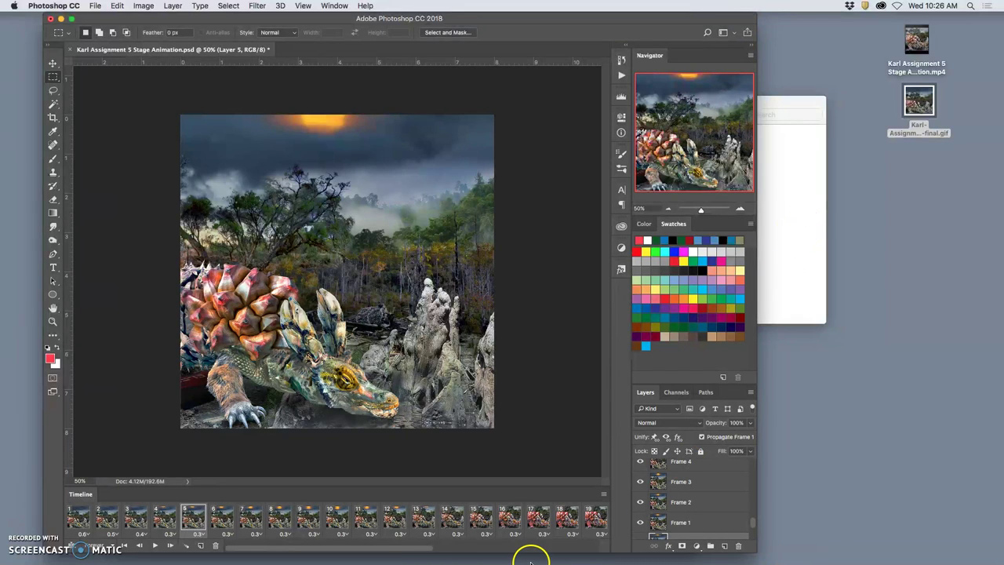
{"action": "mouse_move", "coordinate": [526, 559]}
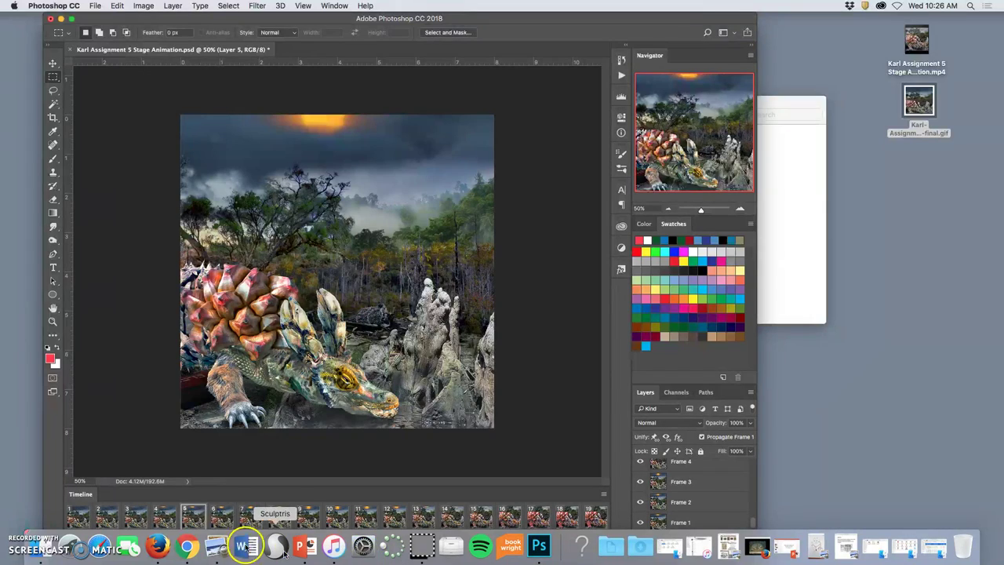
{"action": "left_click", "coordinate": [188, 547]}
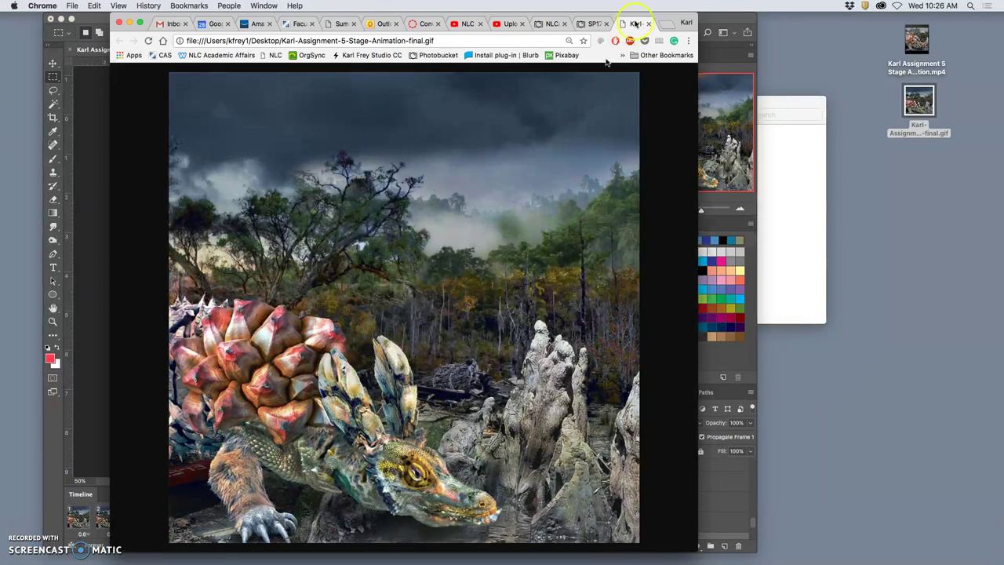
{"action": "left_click", "coordinate": [588, 24]}
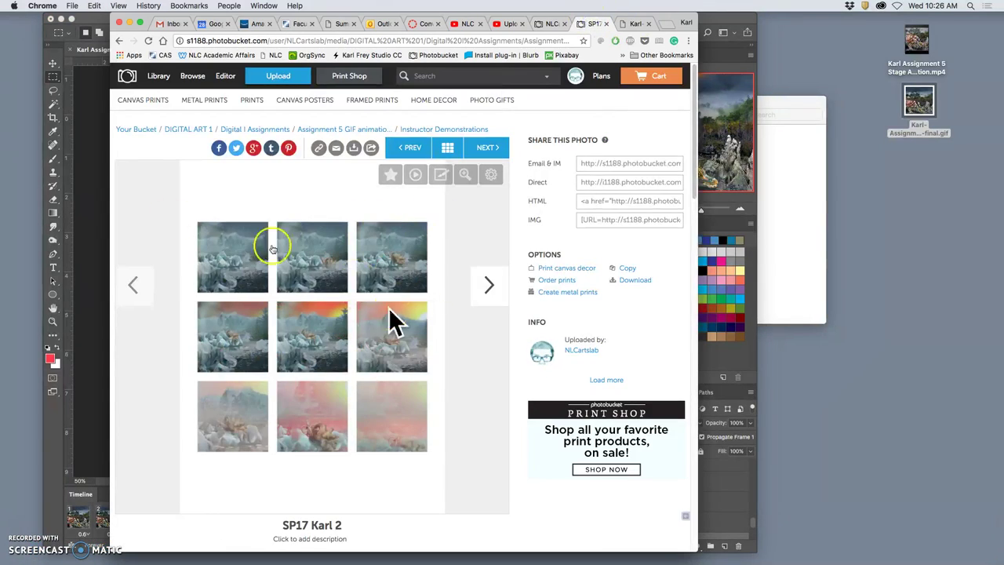
{"action": "left_click", "coordinate": [93, 206]}
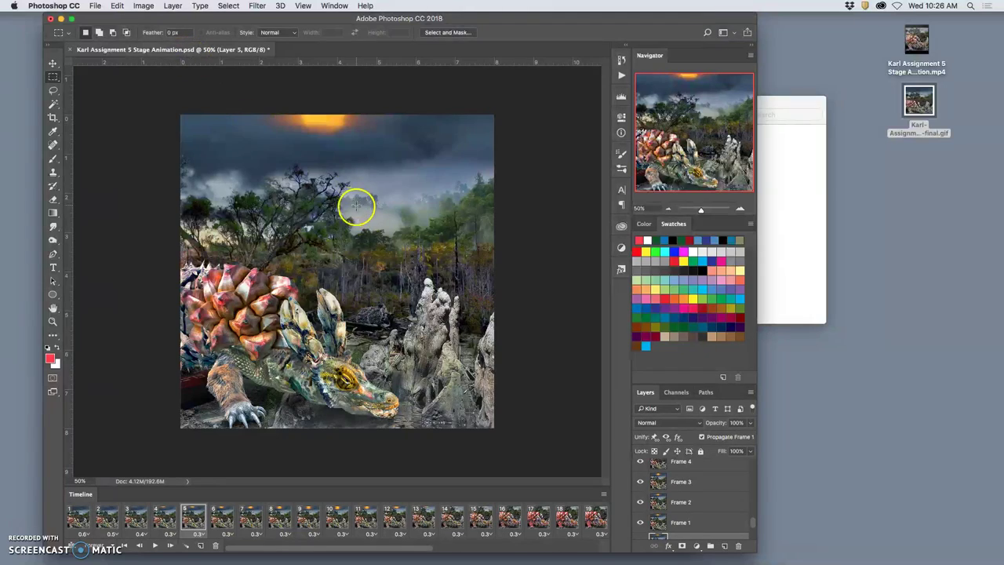
{"action": "scroll", "coordinate": [357, 210], "scroll_direction": "up", "scroll_amount": 6}
{"action": "scroll", "coordinate": [342, 208], "scroll_direction": "up", "scroll_amount": 5}
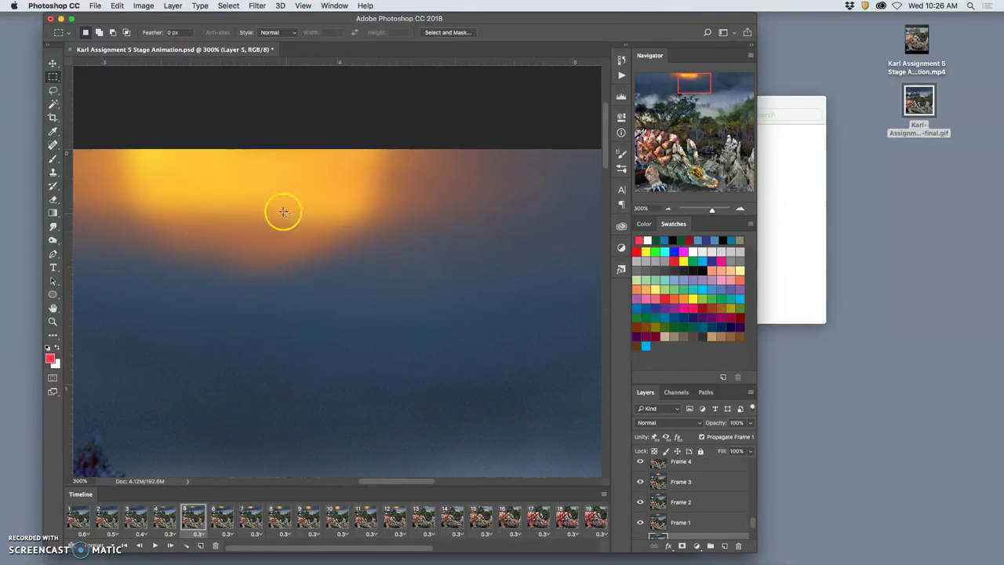
{"action": "scroll", "coordinate": [288, 229], "scroll_direction": "down", "scroll_amount": 6}
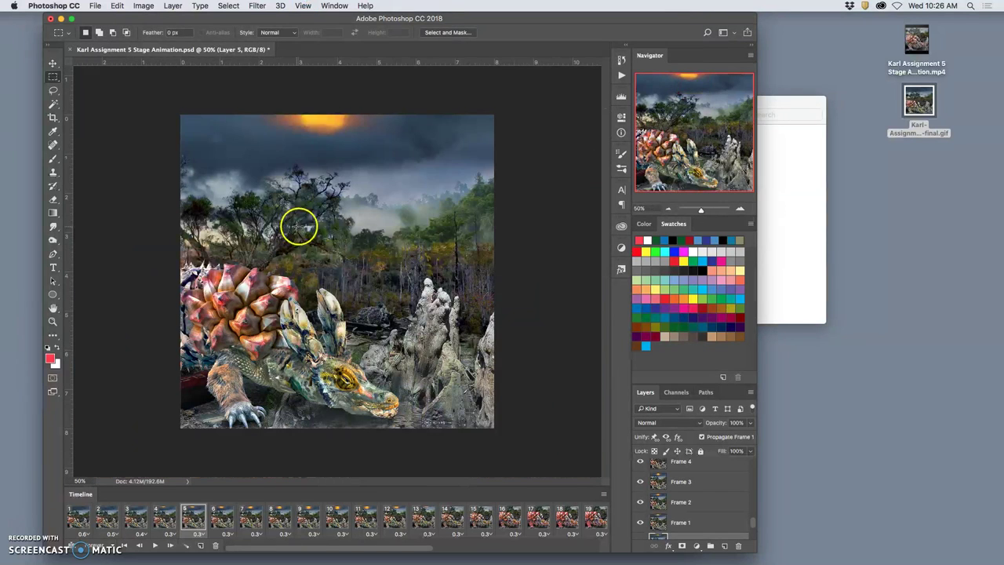
{"action": "left_click", "coordinate": [151, 7]}
{"action": "left_click", "coordinate": [174, 95]}
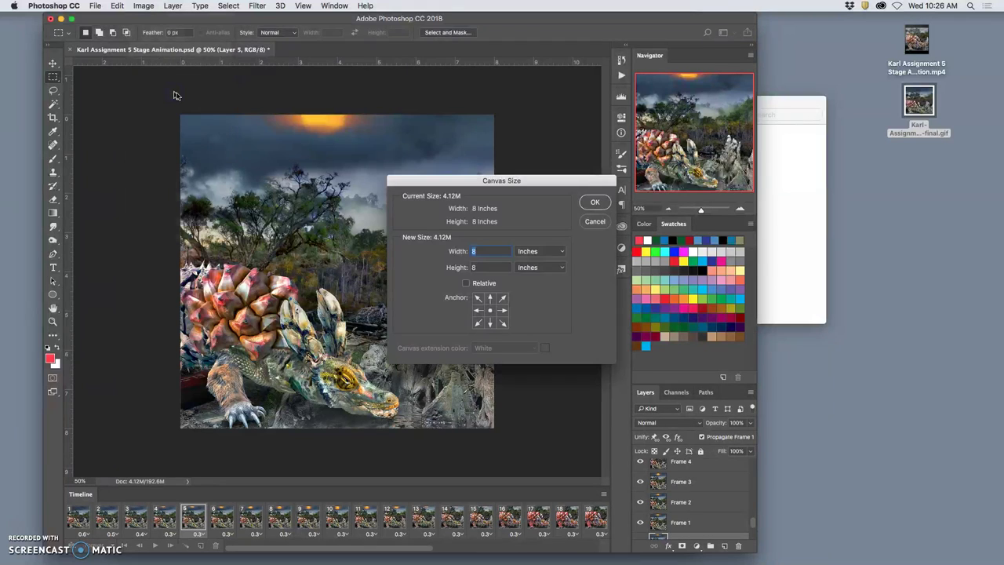
{"action": "left_click", "coordinate": [595, 221]}
{"action": "left_click", "coordinate": [141, 7]}
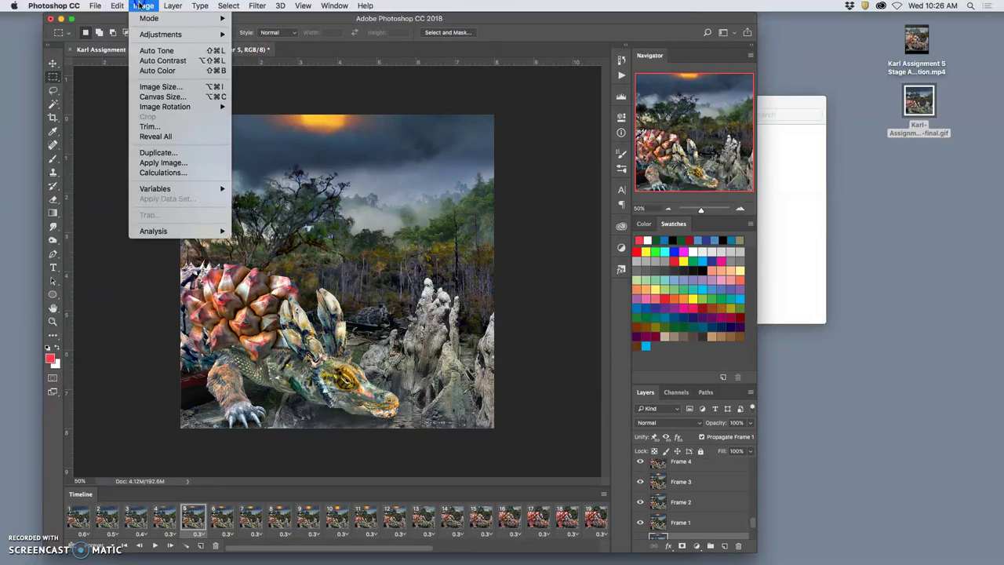
{"action": "left_click", "coordinate": [153, 87]}
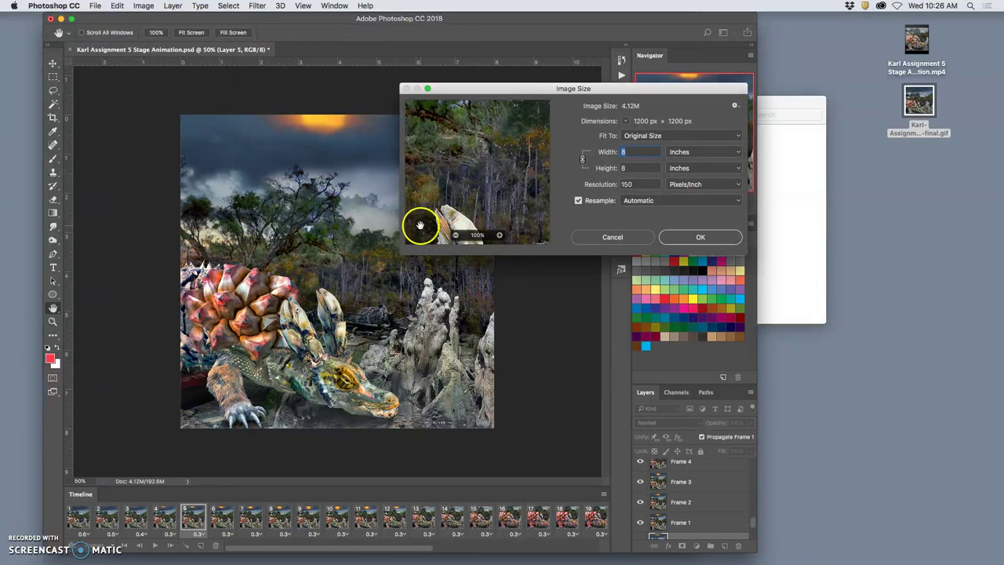
{"action": "left_click", "coordinate": [702, 237]}
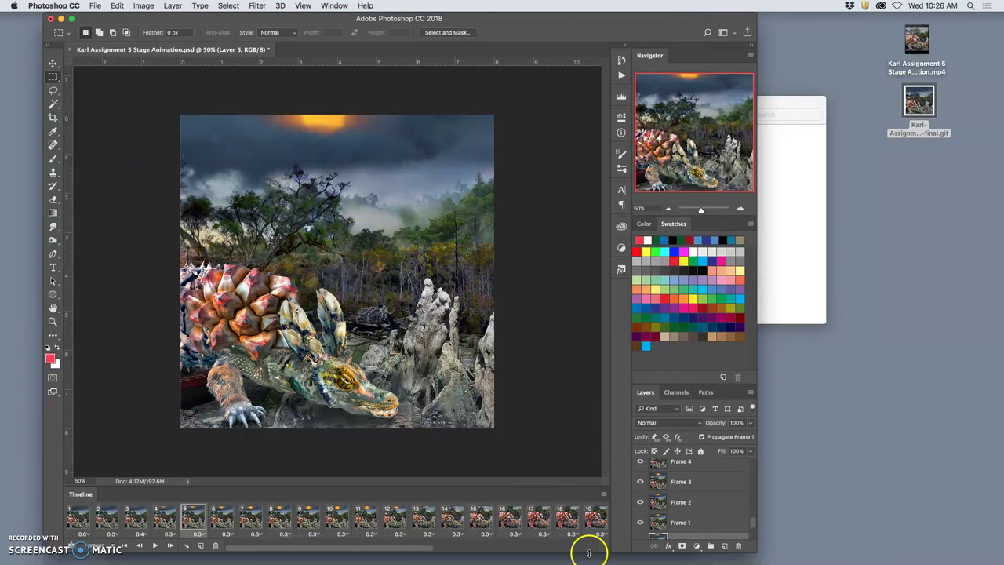
{"action": "key", "text": "alt+p"}
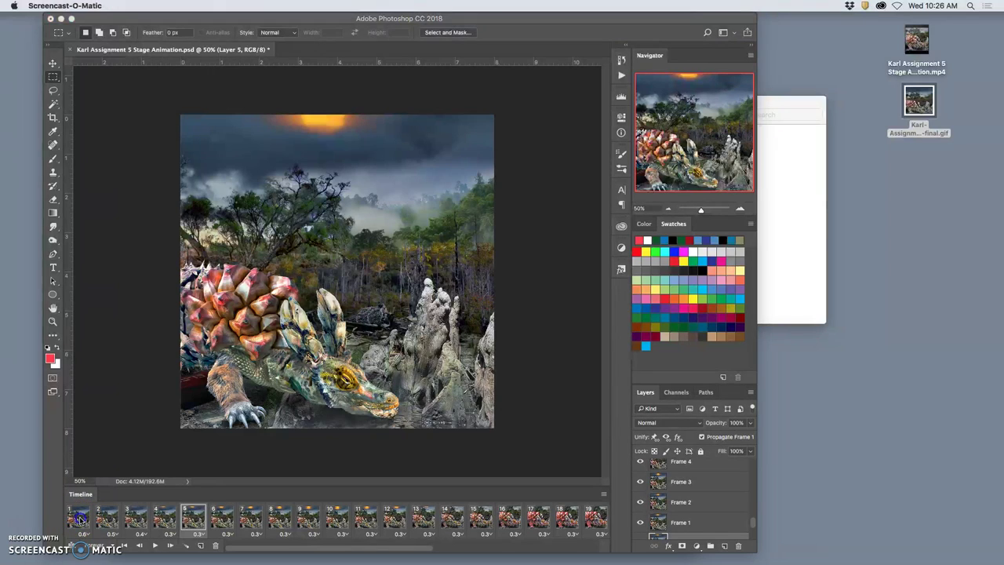
With frame 34 selected, flatten the animation frames into layers Frame 1 through Frame 34.
{"action": "left_click", "coordinate": [85, 520]}
{"action": "left_click_drag", "start_coordinate": [117, 518], "coordinate": [597, 517]}
{"action": "left_click", "coordinate": [604, 494]}
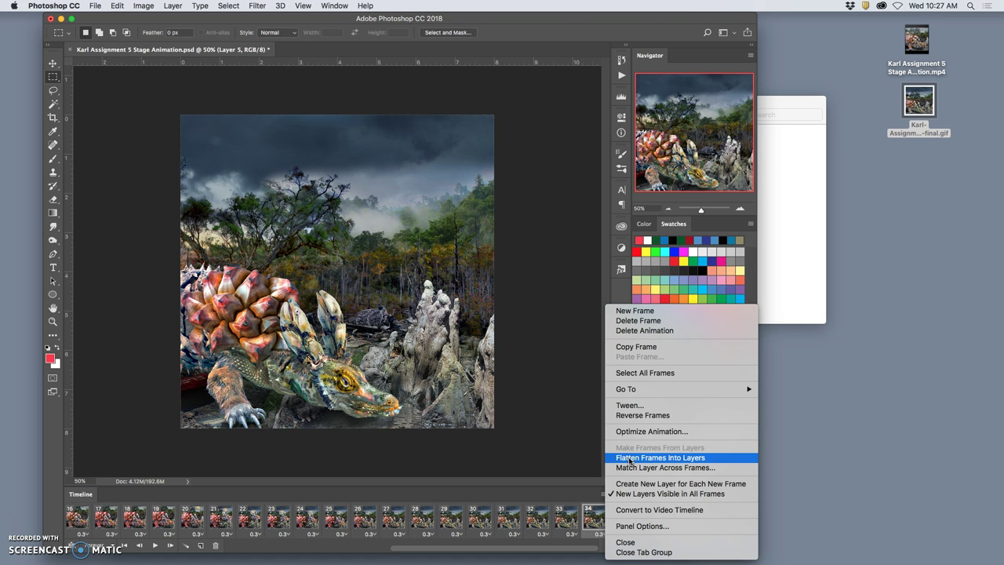
{"action": "left_click", "coordinate": [630, 458]}
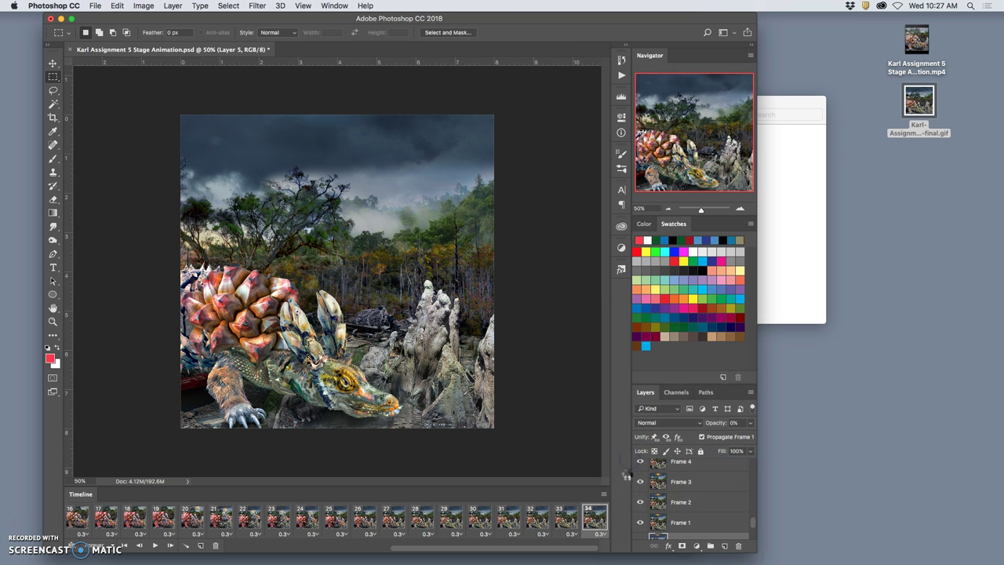
Detach the Layers panel into a floating panel and stretch it taller to list more frames.
{"action": "scroll", "coordinate": [683, 493], "scroll_direction": "down", "scroll_amount": 3}
{"action": "scroll", "coordinate": [685, 495], "scroll_direction": "down", "scroll_amount": 1}
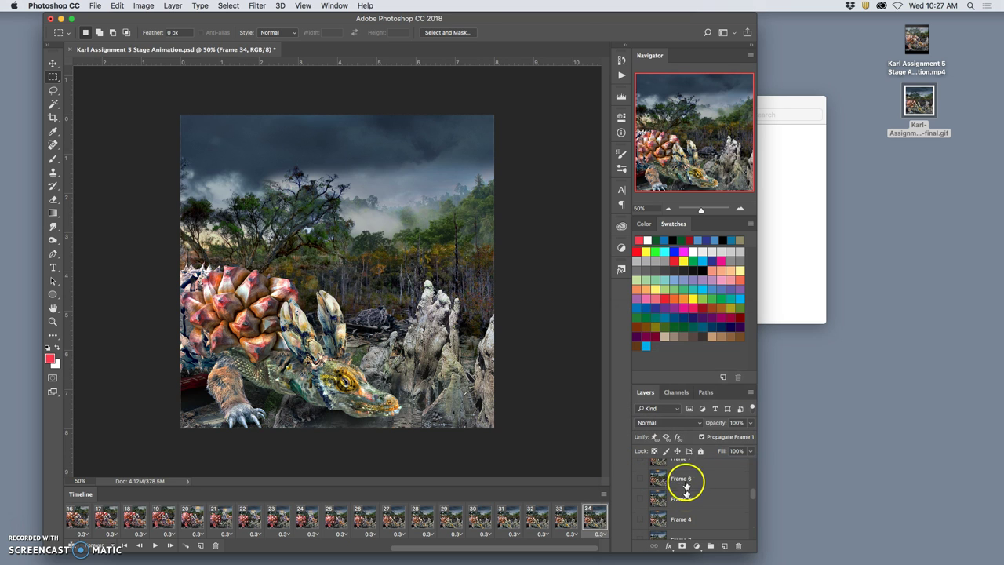
{"action": "left_click_drag", "start_coordinate": [651, 394], "coordinate": [787, 29]}
{"action": "left_click_drag", "start_coordinate": [881, 162], "coordinate": [849, 550]}
{"action": "scroll", "coordinate": [831, 416], "scroll_direction": "up", "scroll_amount": 10}
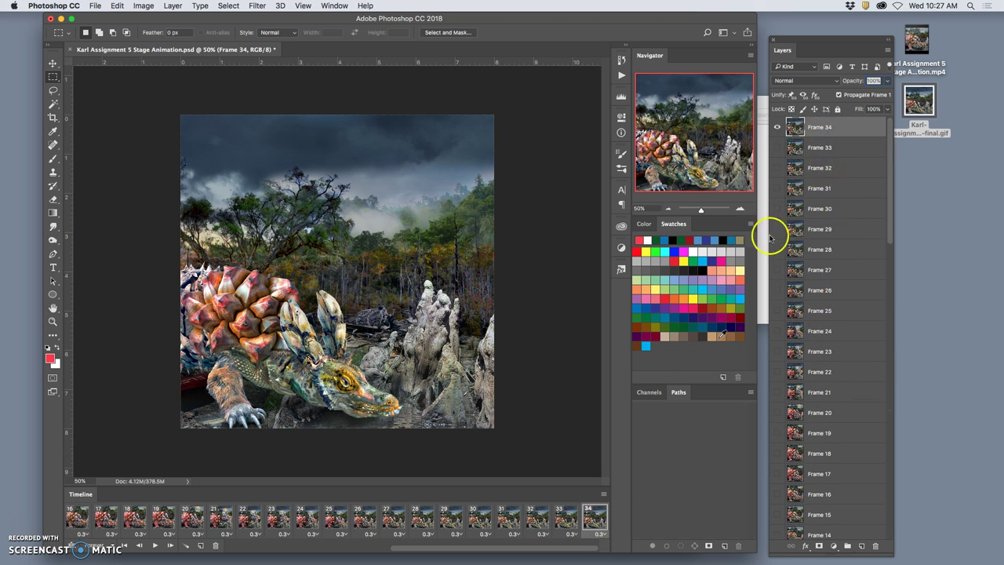
Select the leftover layers from the old Frame 30 down to Layer 1 and delete them.
{"action": "scroll", "coordinate": [838, 325], "scroll_direction": "down", "scroll_amount": 1}
{"action": "scroll", "coordinate": [837, 325], "scroll_direction": "down", "scroll_amount": 9}
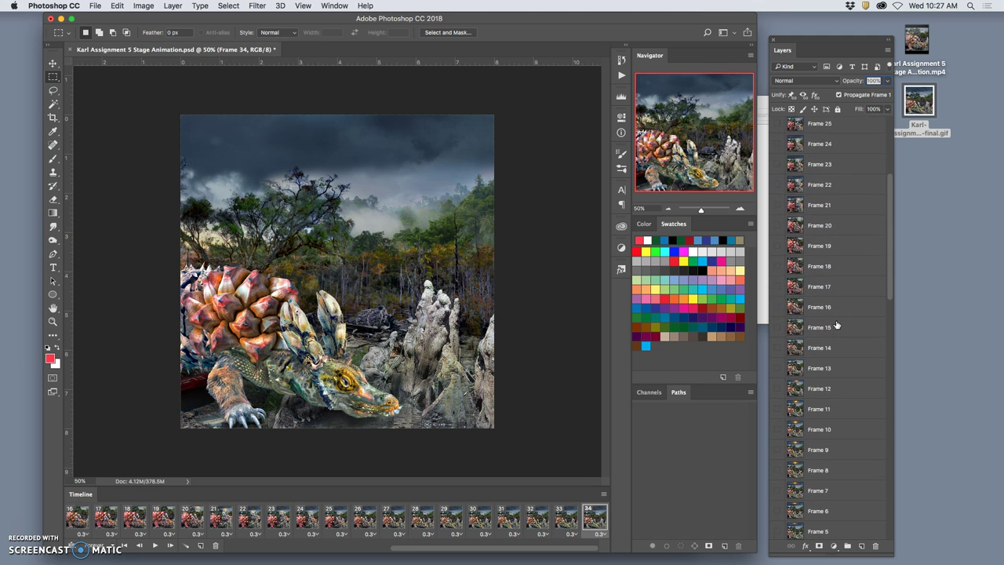
{"action": "scroll", "coordinate": [837, 324], "scroll_direction": "down", "scroll_amount": 5}
{"action": "left_click", "coordinate": [843, 506]}
{"action": "scroll", "coordinate": [841, 506], "scroll_direction": "down", "scroll_amount": 6}
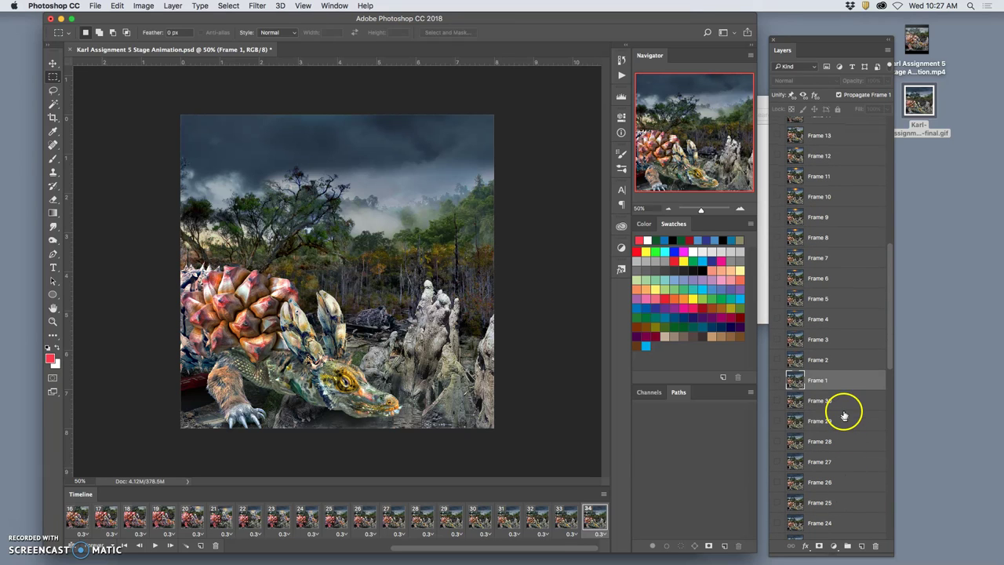
{"action": "left_click", "coordinate": [849, 402]}
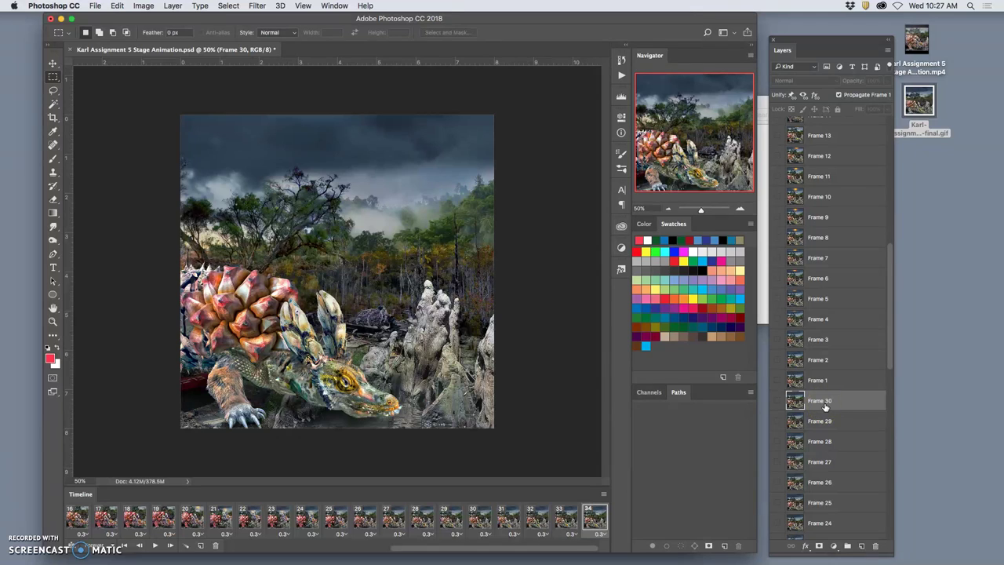
{"action": "left_click", "coordinate": [825, 406]}
{"action": "left_click_drag", "start_coordinate": [832, 426], "coordinate": [830, 484]}
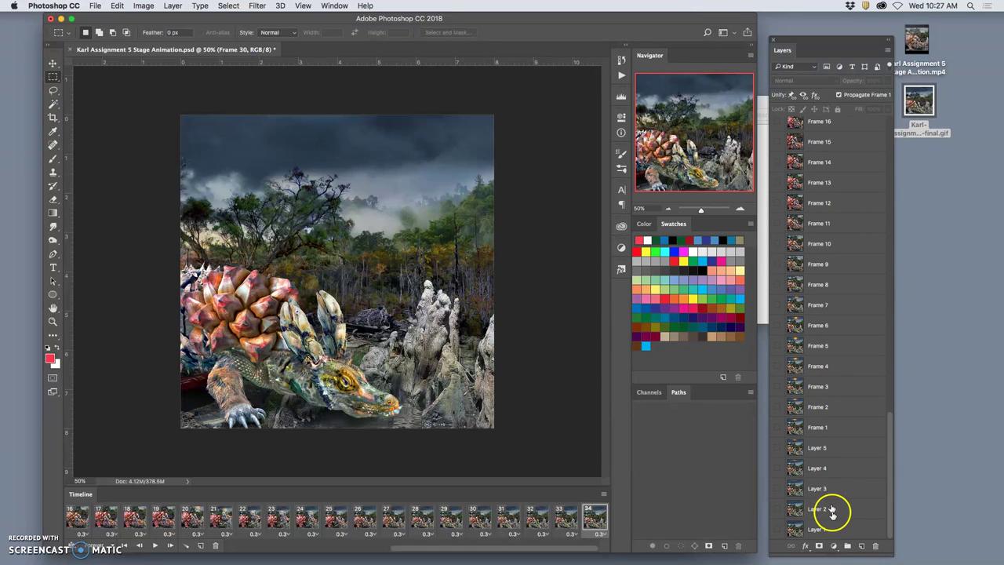
{"action": "left_click", "coordinate": [828, 530], "text": "shift"}
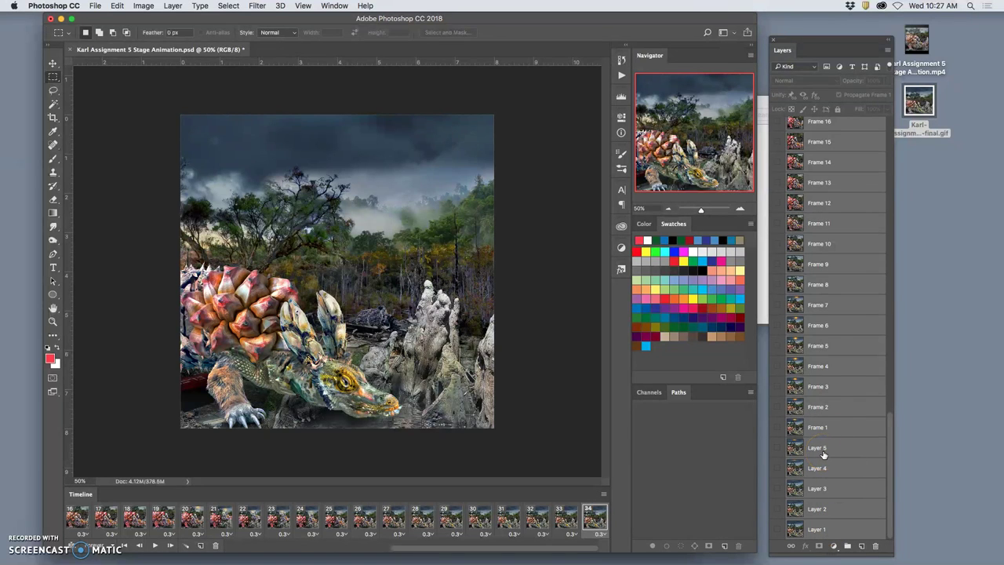
{"action": "left_click", "coordinate": [820, 451]}
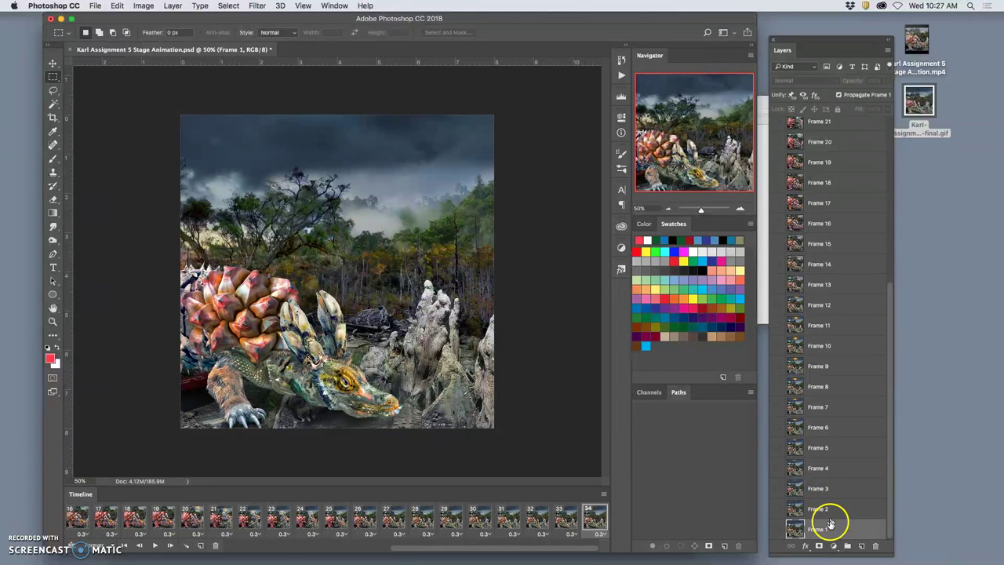
{"action": "scroll", "coordinate": [830, 524], "scroll_direction": "up", "scroll_amount": 10}
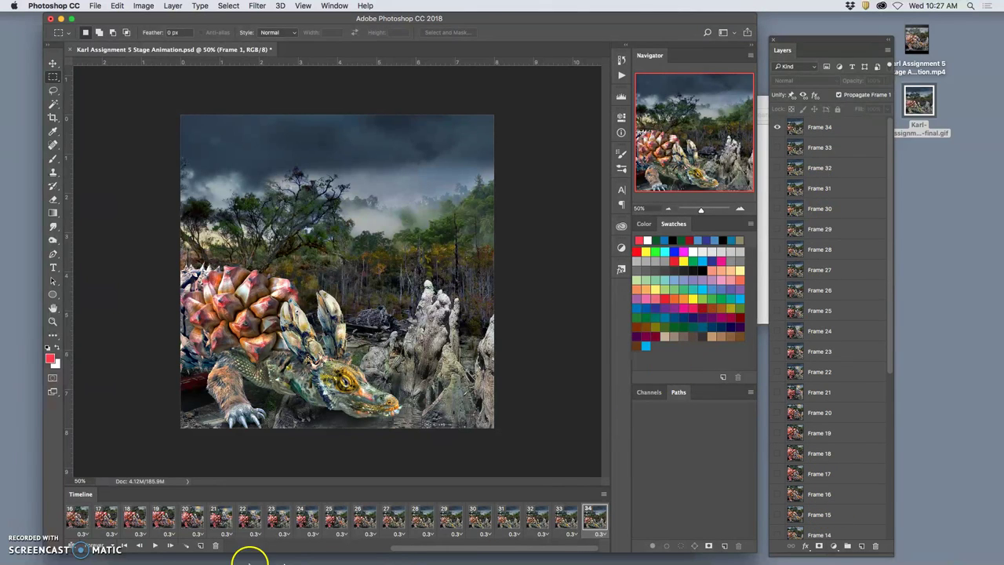
Play the animation and stop it on frame 24, with the creature beside the stump.
{"action": "left_click", "coordinate": [154, 547]}
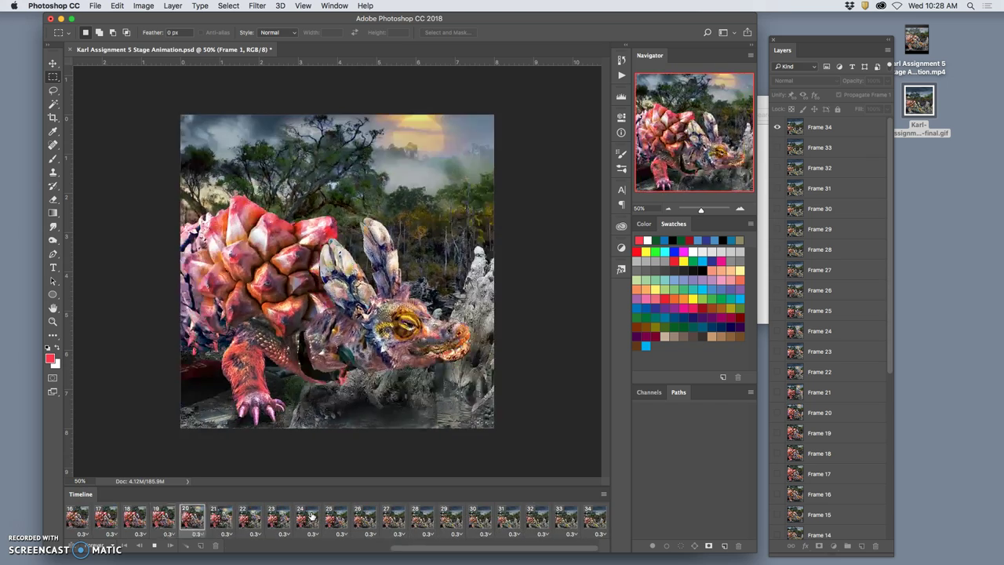
{"action": "key", "text": "space"}
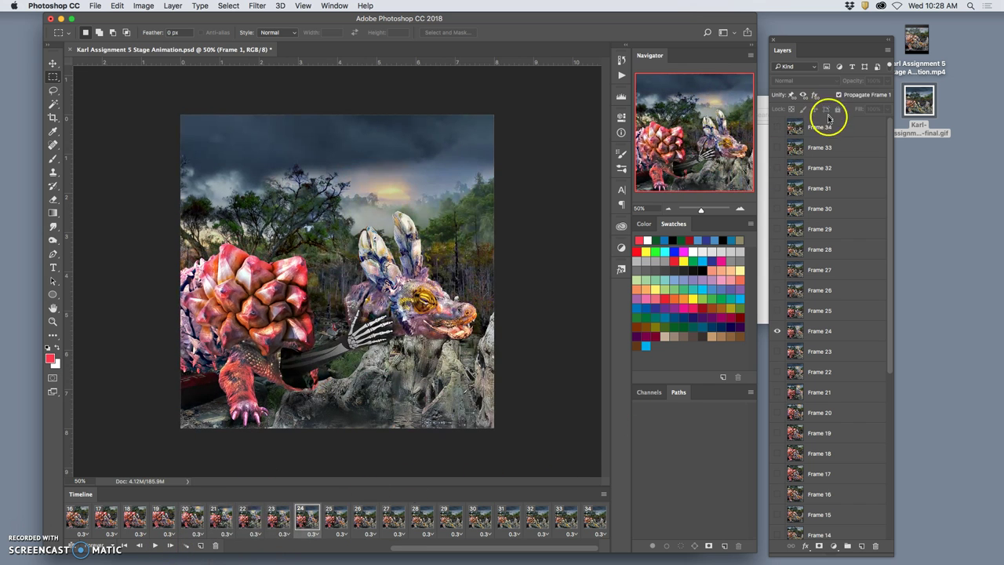
{"action": "scroll", "coordinate": [836, 313], "scroll_direction": "down", "scroll_amount": 2}
{"action": "scroll", "coordinate": [836, 314], "scroll_direction": "down", "scroll_amount": 9}
{"action": "scroll", "coordinate": [835, 316], "scroll_direction": "up", "scroll_amount": 11}
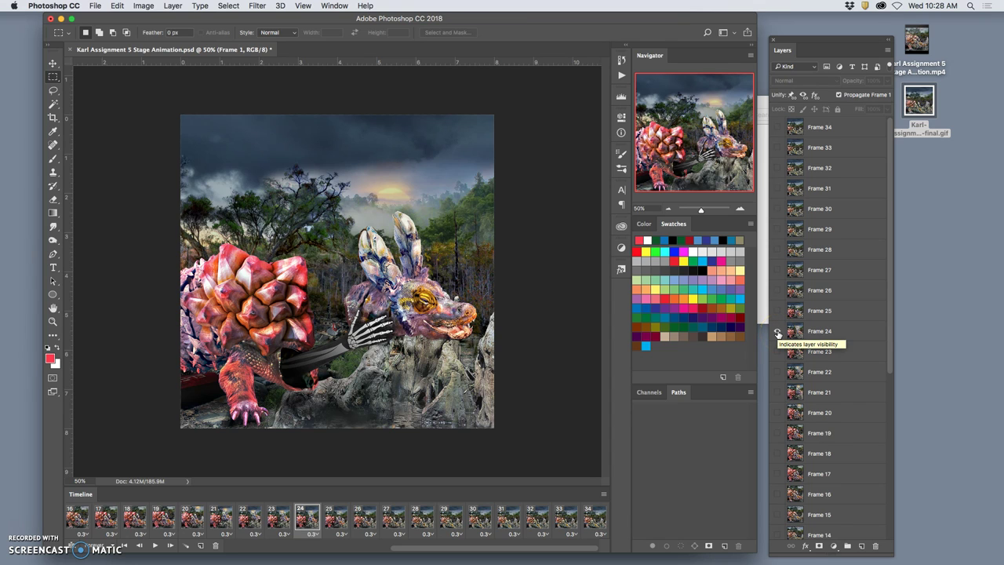
Return to the Assignment #5 folder in Finder and open the animation sketch JPEG in Preview.
{"action": "left_click", "coordinate": [762, 282]}
{"action": "left_click", "coordinate": [435, 115]}
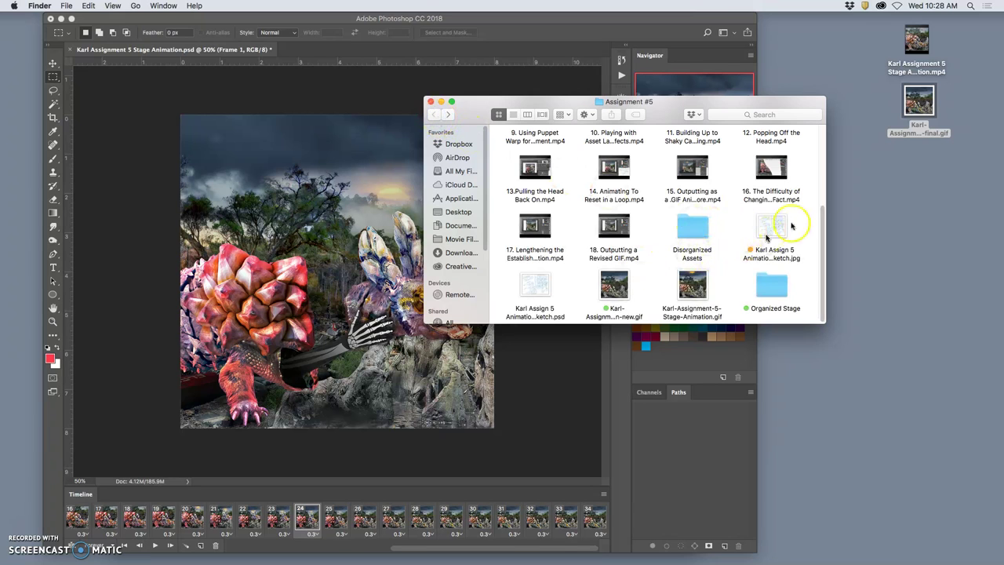
{"action": "double_click", "coordinate": [779, 226]}
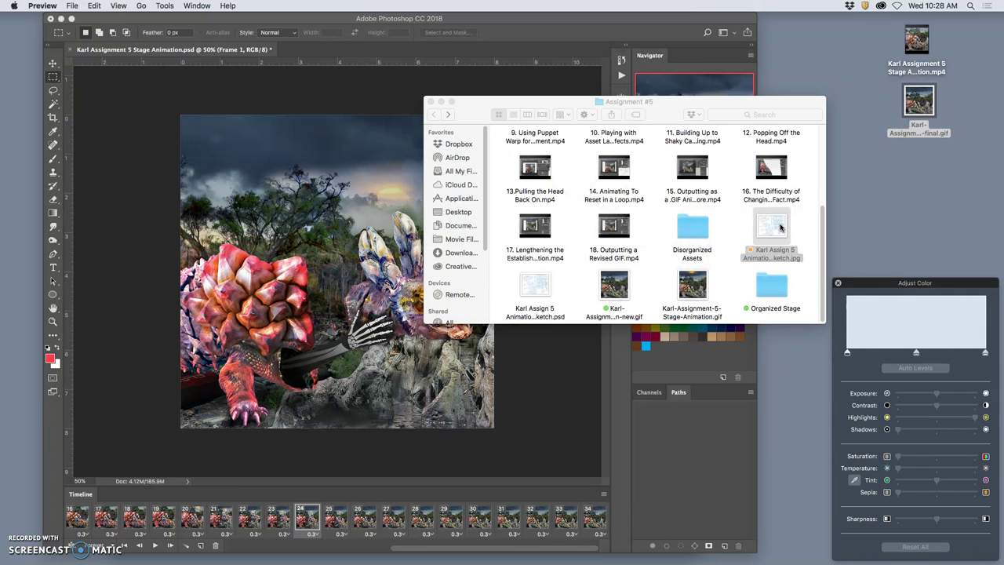